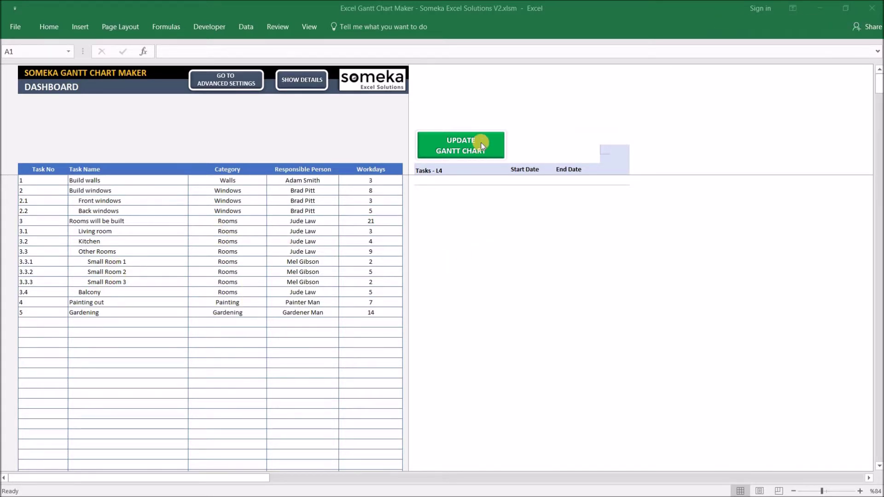
- Build the Gantt chart and scroll to check the timeline running through 11-Oct-2017
click(455, 151)
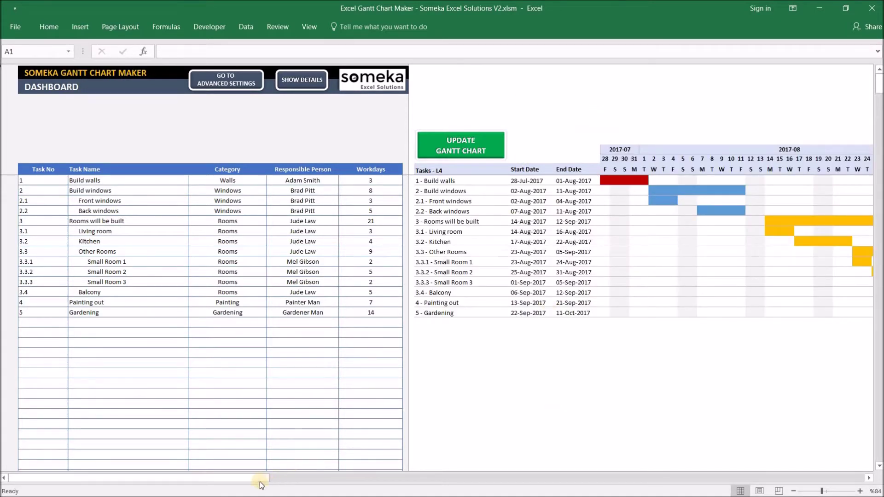
drag(260, 481, 178, 484)
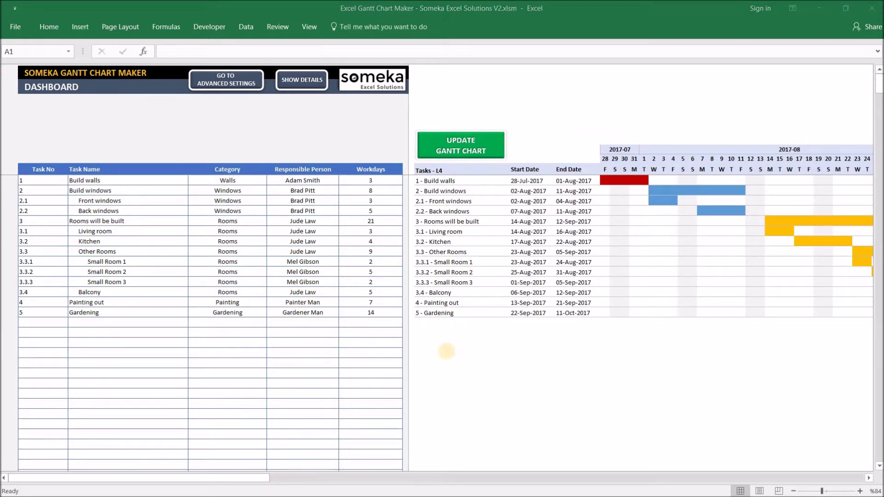
- Show the dashboard details and confirm clearing all the sample task data
click(308, 81)
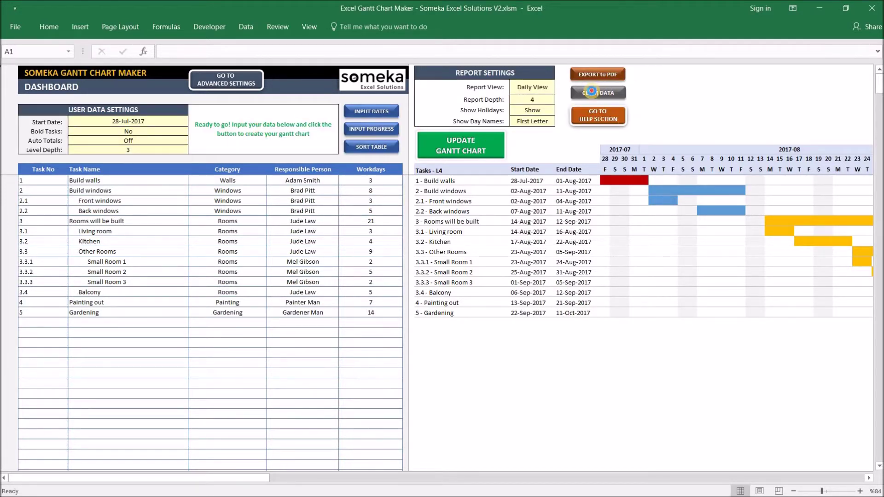
click(592, 92)
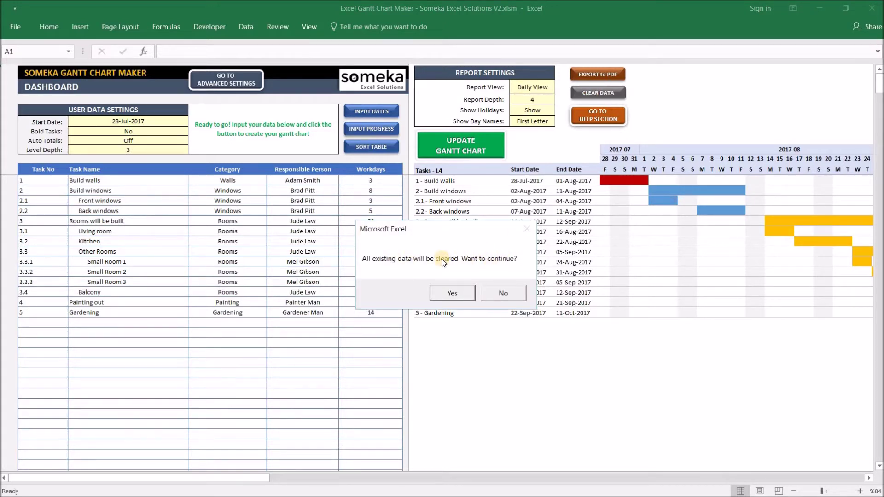
click(454, 292)
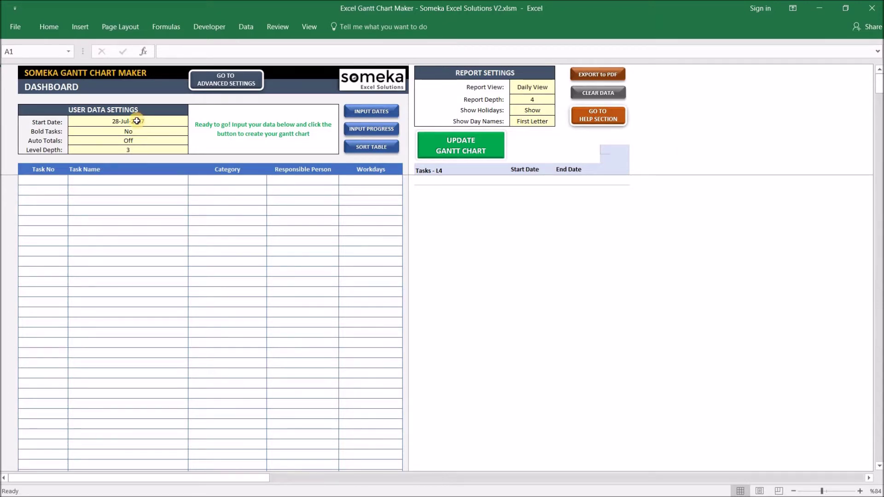
- Enter 1.8.2017 as the project Start Date so it reads 01-Aug-2017
click(136, 120)
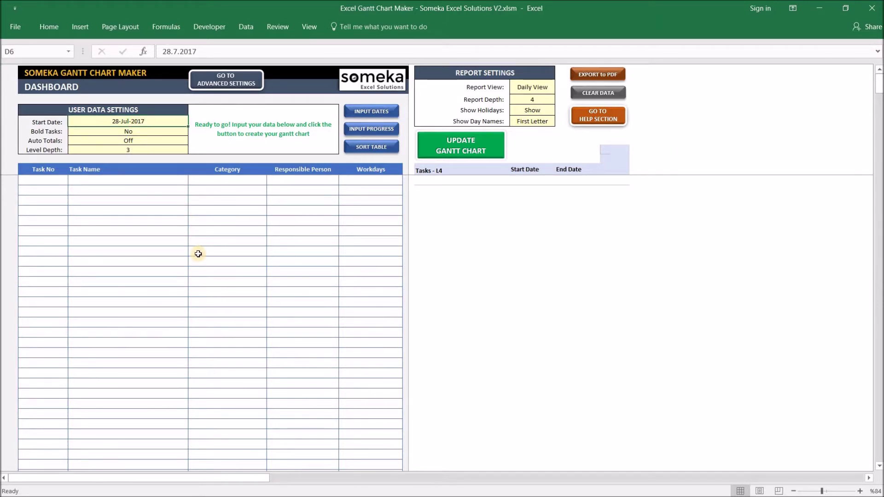
text(1.)
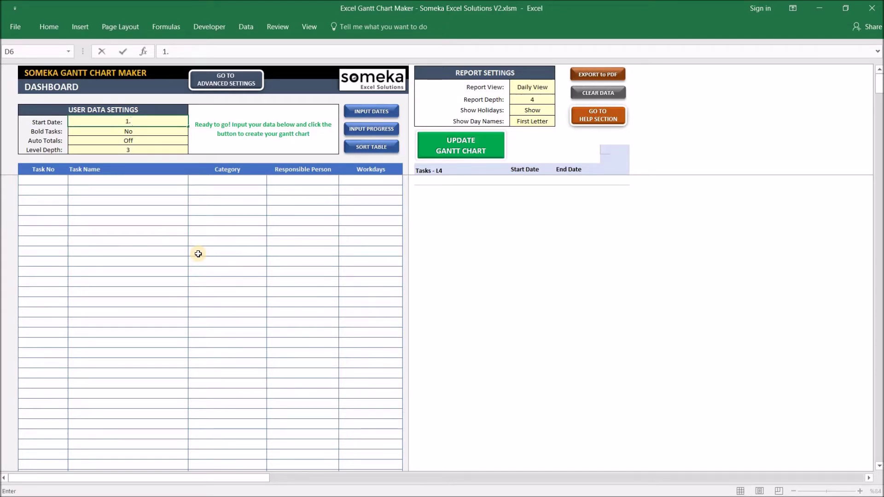
text(8.2017)
key(Return)
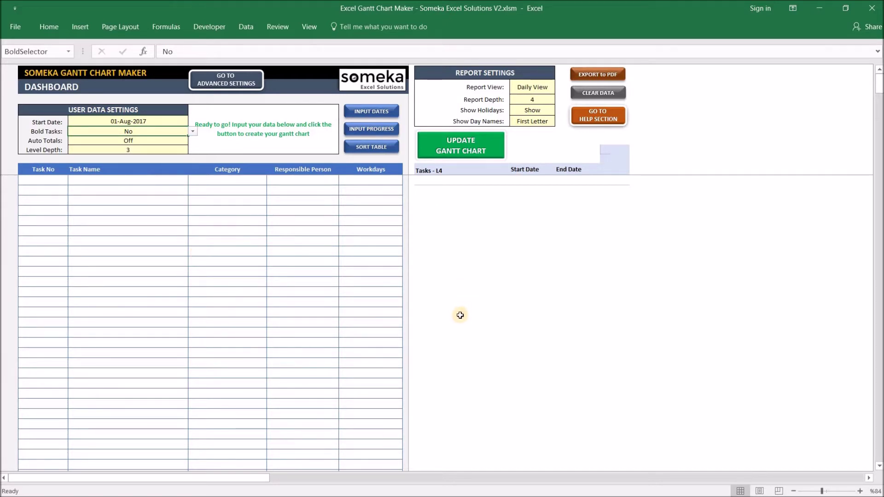
key(Down)
key(Down)
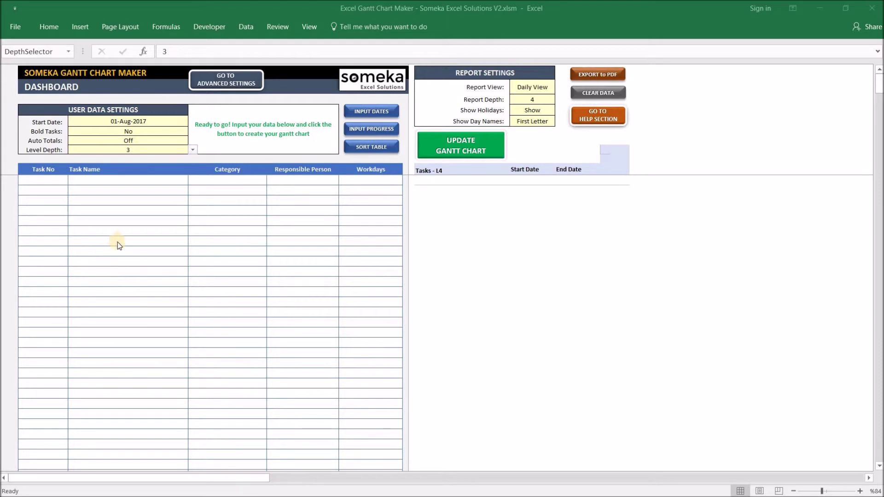
- Add task 1 named 'Job 1' and task 2 named 'Job 2' to the table
click(54, 180)
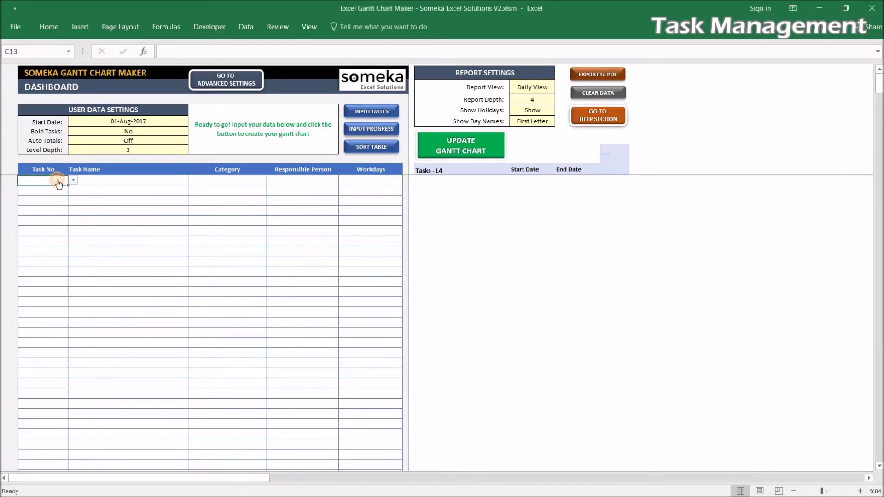
click(73, 180)
click(36, 189)
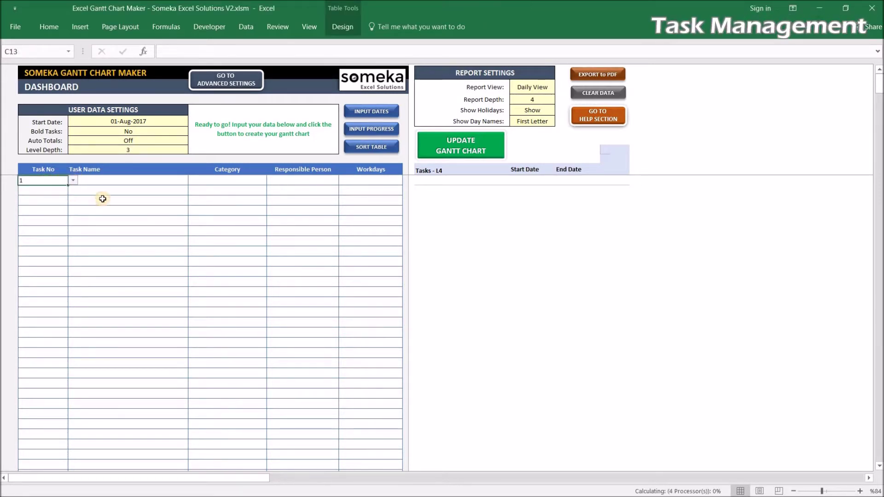
click(115, 183)
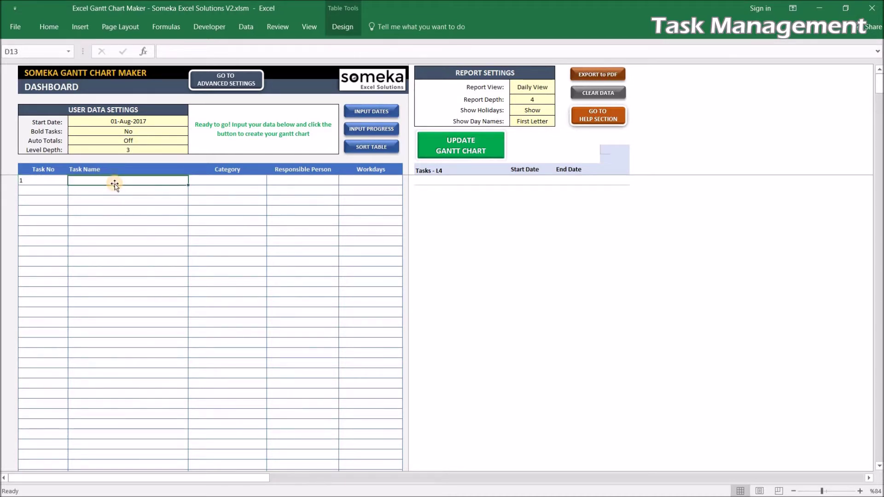
text(Job 1)
key(Return)
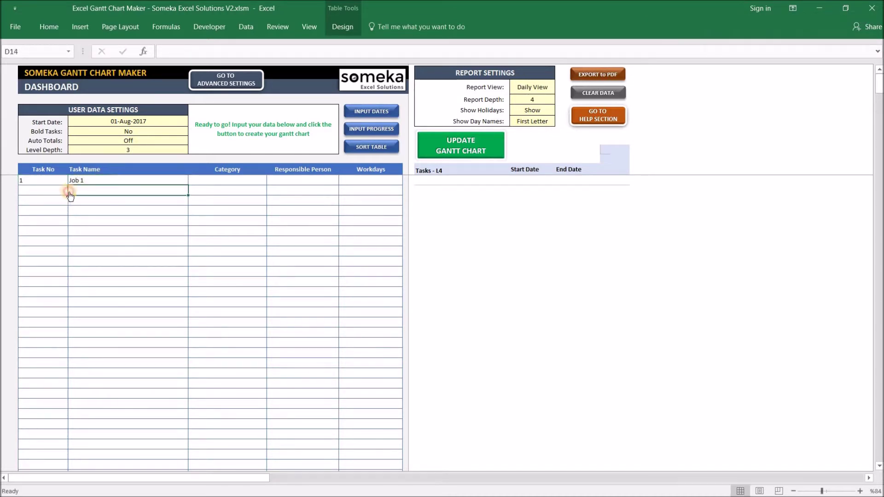
click(51, 191)
click(73, 190)
click(39, 201)
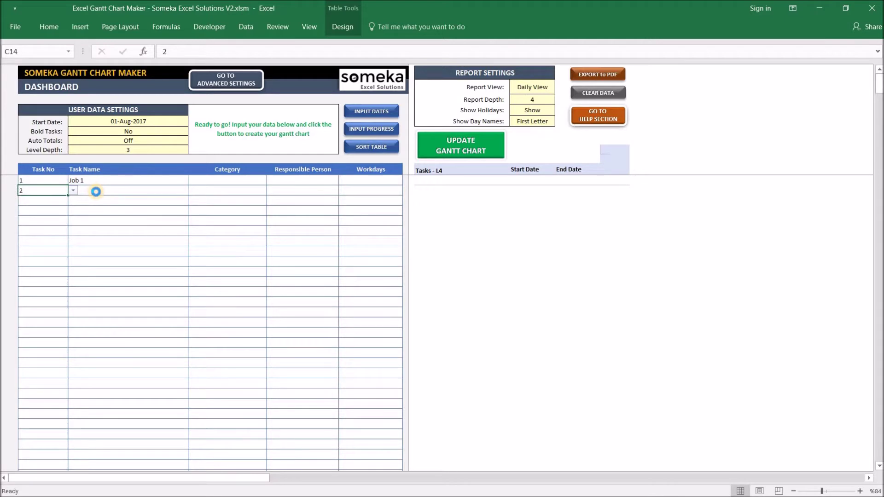
click(96, 191)
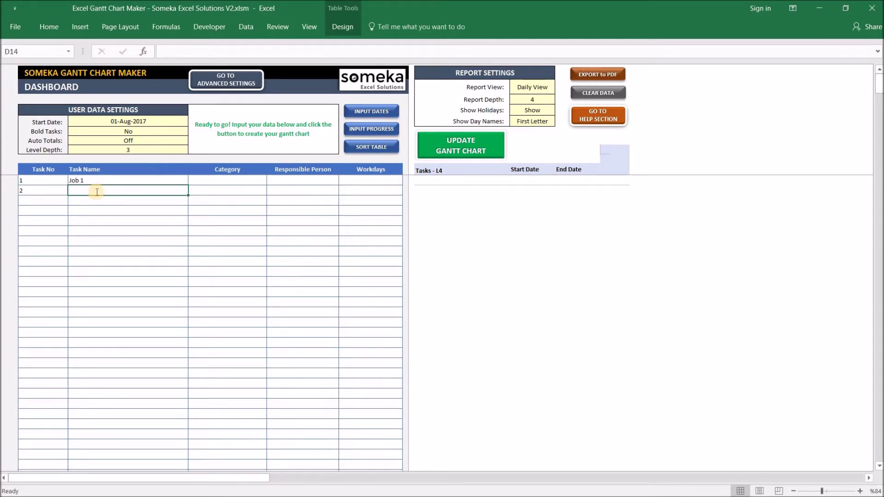
text(Job 2)
key(Return)
- Add subtask 2.1 named 'First subtask of Job 2' and preview the next offered numbers
click(62, 202)
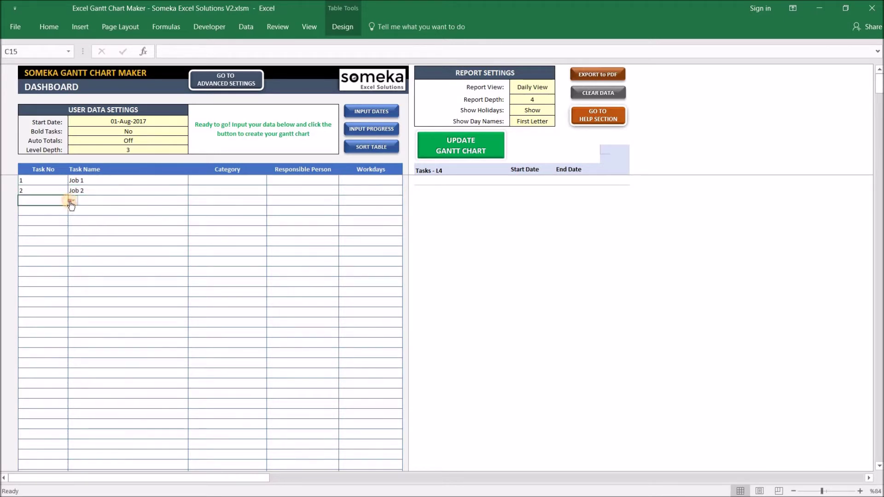
click(72, 201)
click(39, 215)
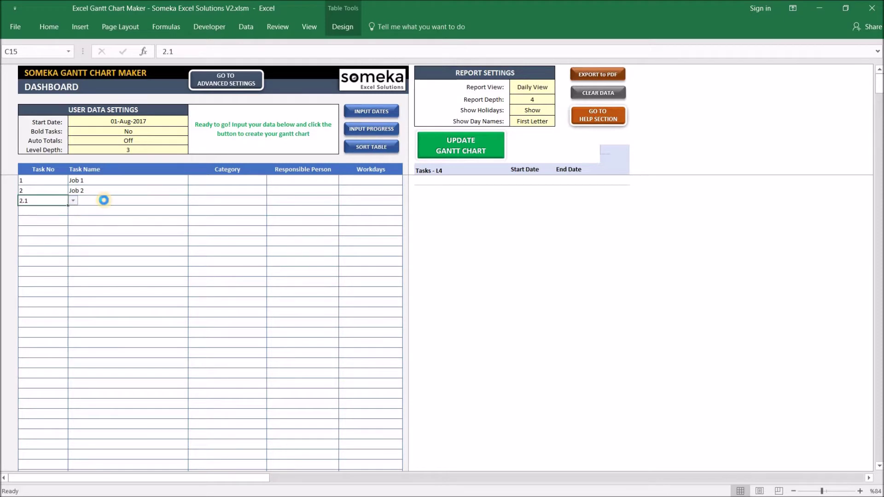
click(104, 201)
text(F)
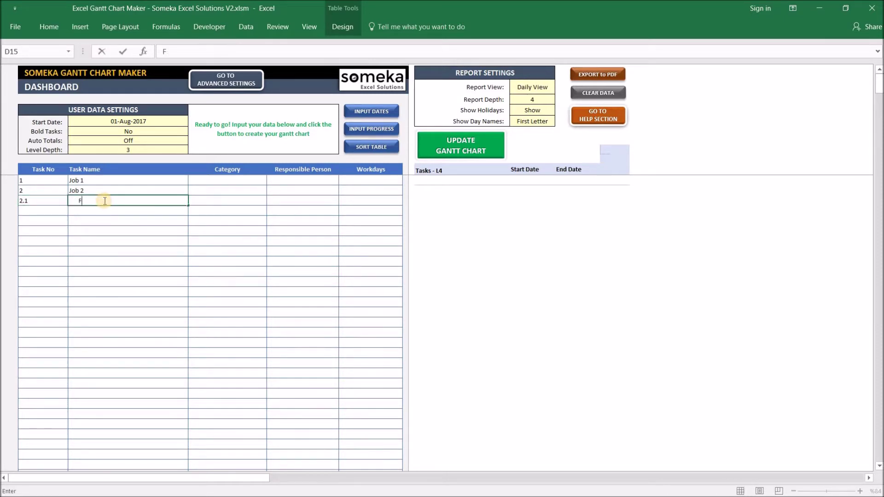
text(irst subtask of Job 2)
key(Return)
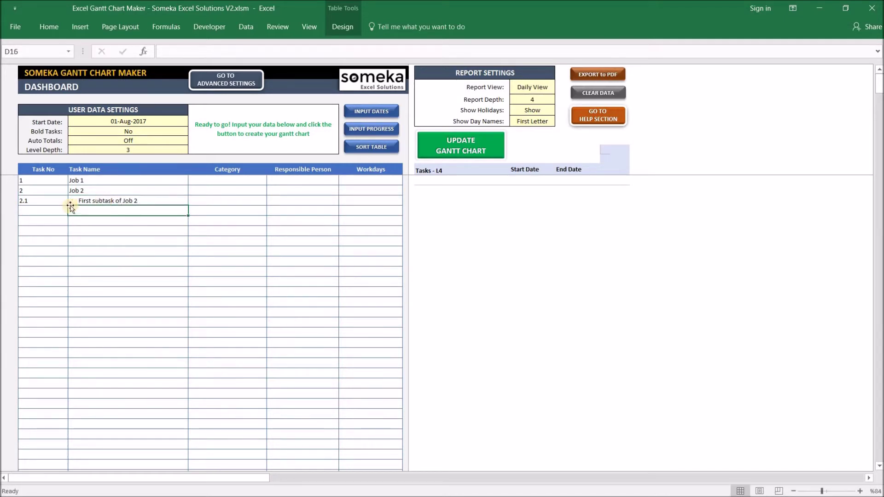
click(69, 211)
click(72, 211)
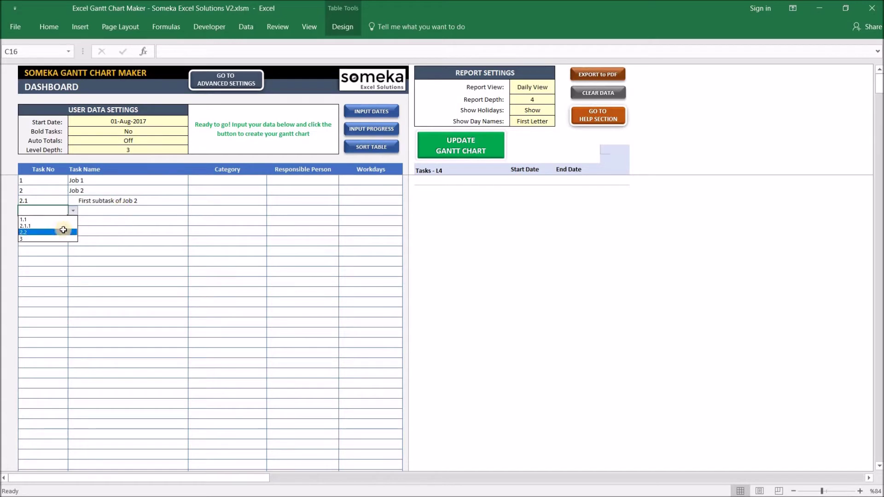
click(148, 152)
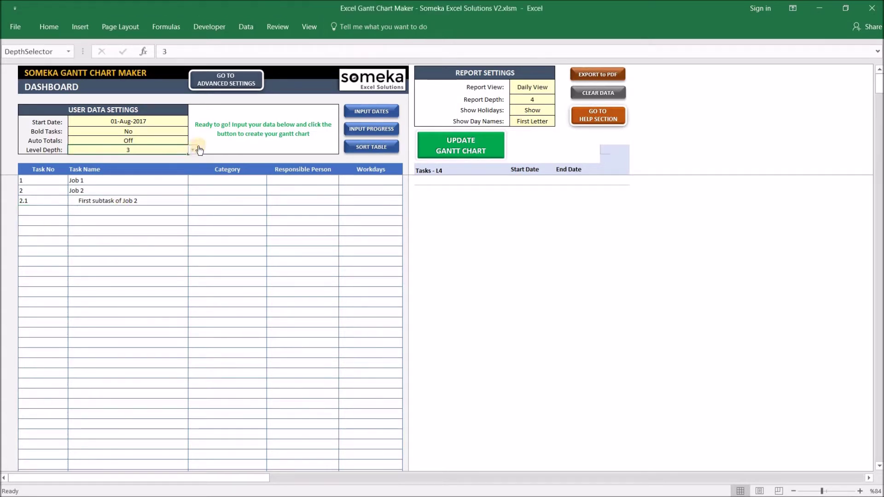
- Try Level Depth 2 to compare offered task numbers, then set it back to 3
click(152, 150)
click(193, 151)
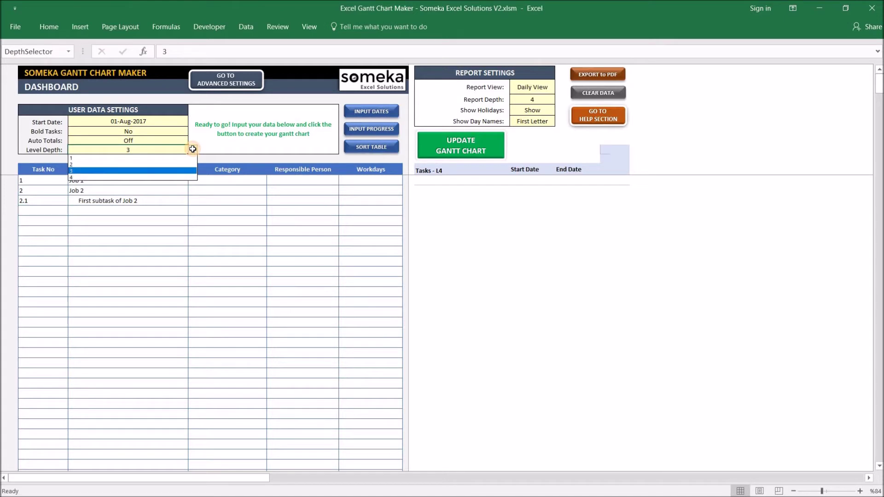
click(81, 165)
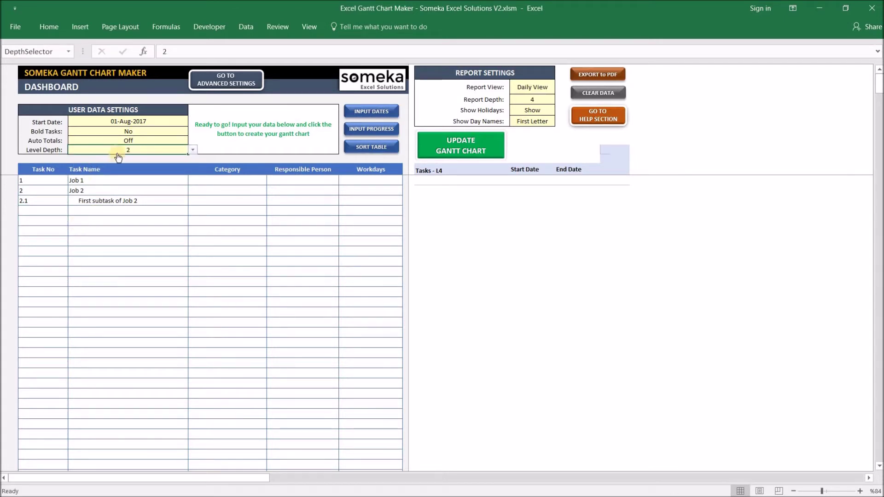
click(40, 212)
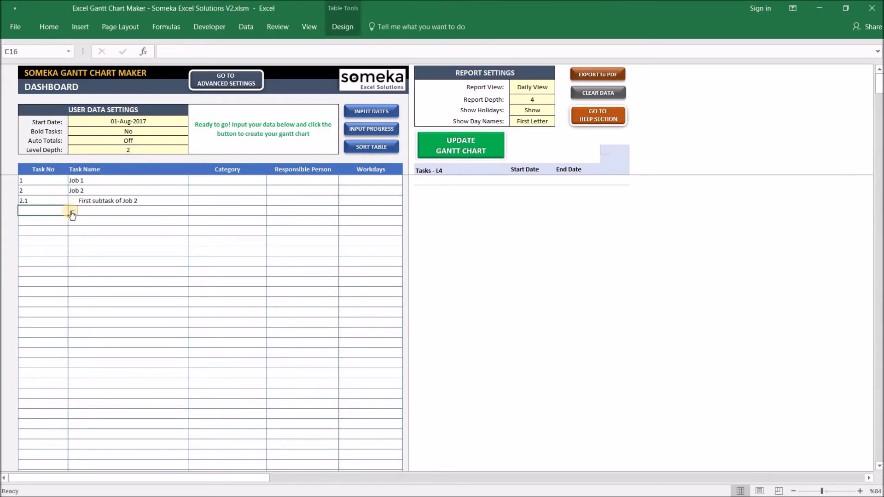
click(72, 211)
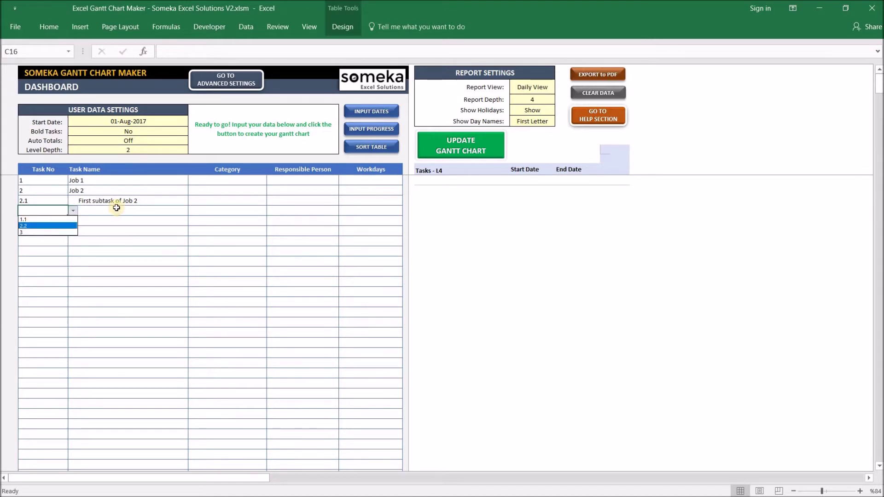
click(147, 150)
click(193, 150)
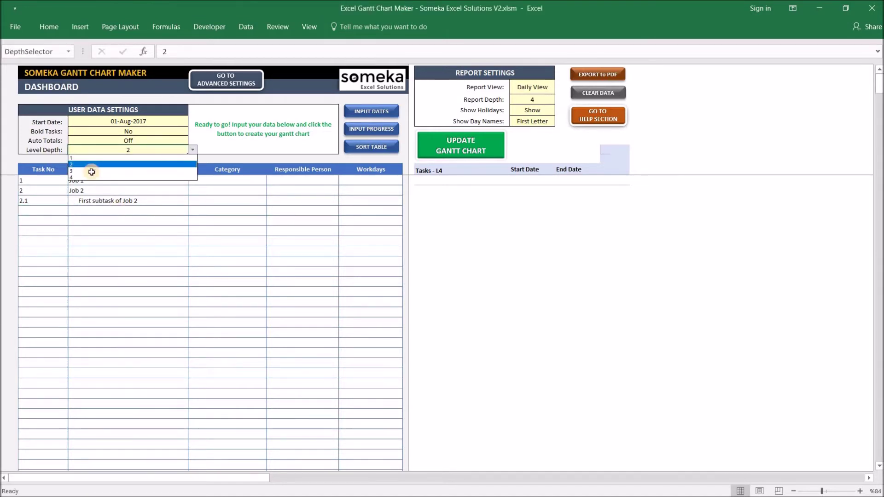
click(91, 172)
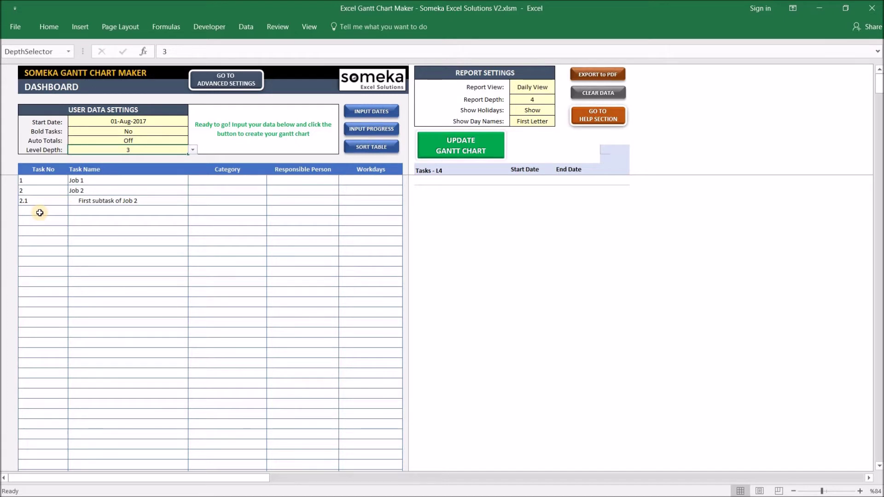
- Add subtask 2.2 named 'Second subtask of Job 2' in the fourth row
click(40, 213)
click(73, 211)
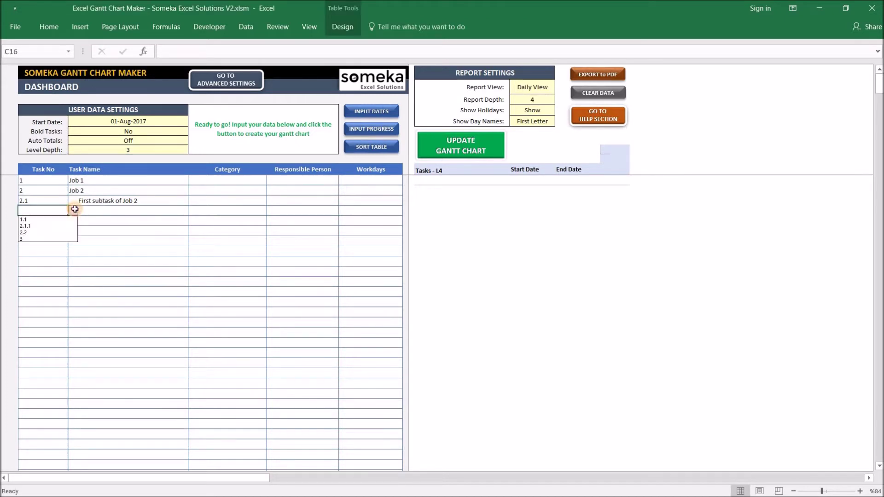
click(35, 233)
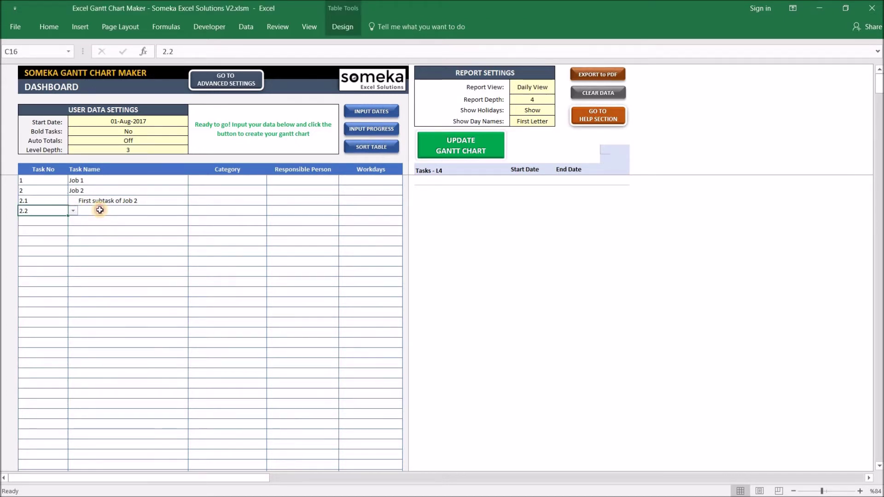
click(100, 210)
text(Second subtask of Job 2)
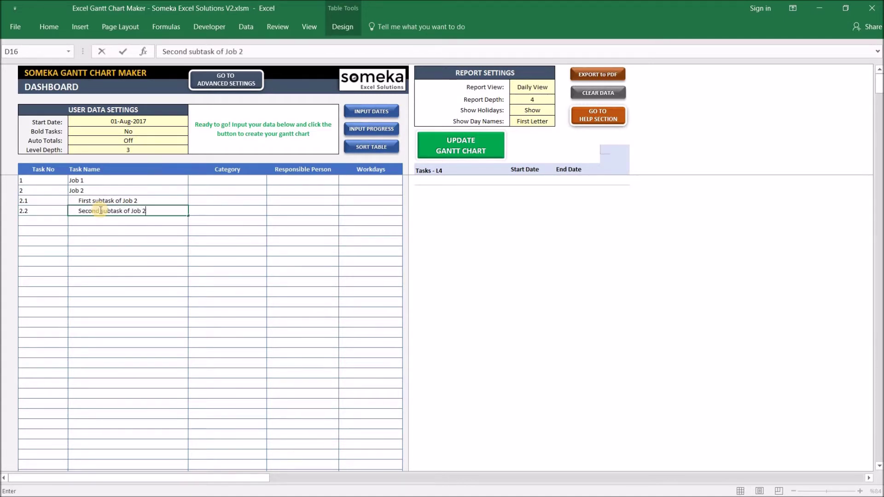
key(Return)
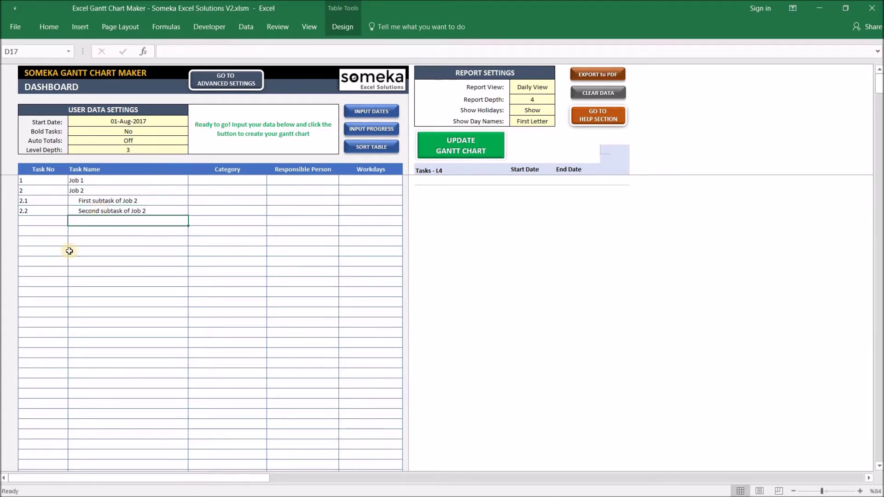
- Enter task number 3 in the fifth row, retyping it to fix the invalid '3,' entry
click(51, 226)
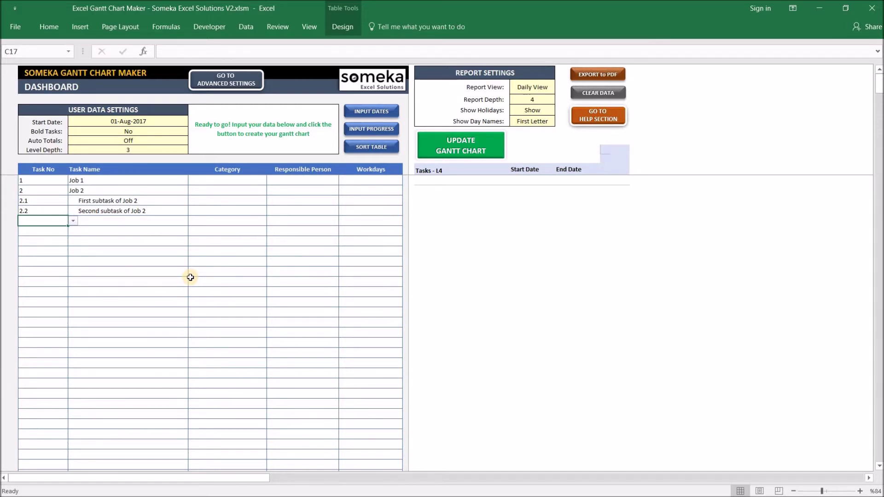
text(3,)
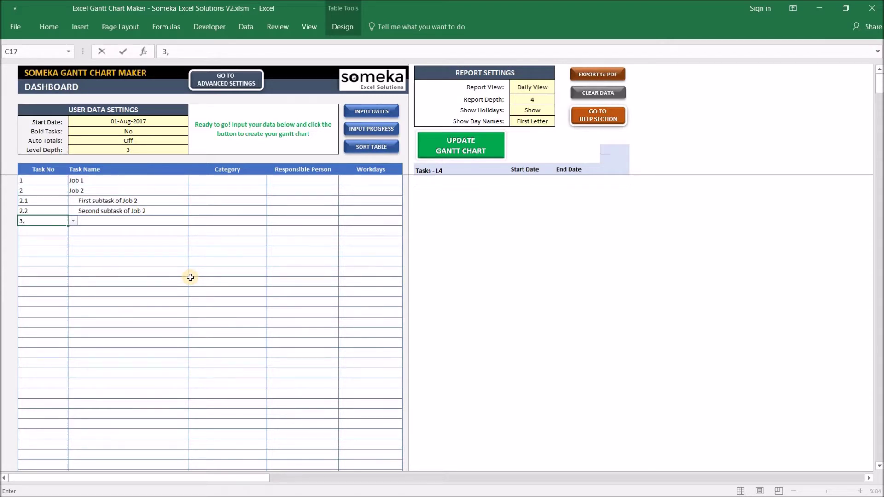
key(Return)
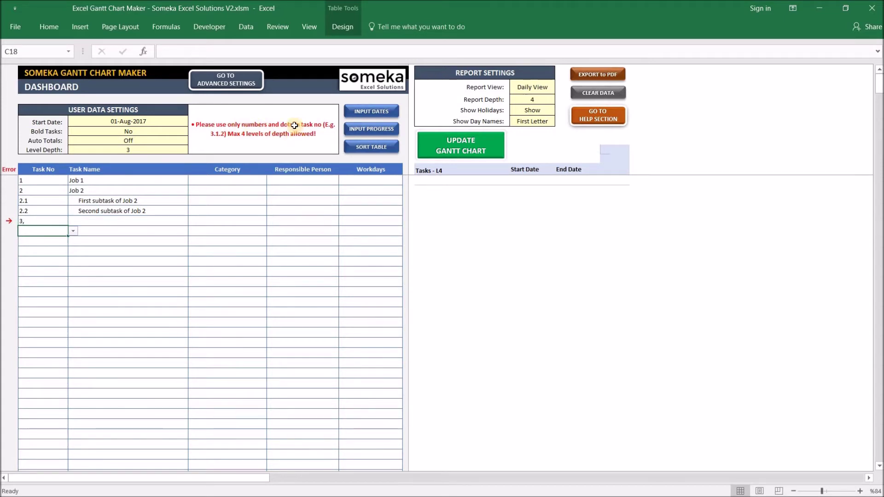
click(40, 221)
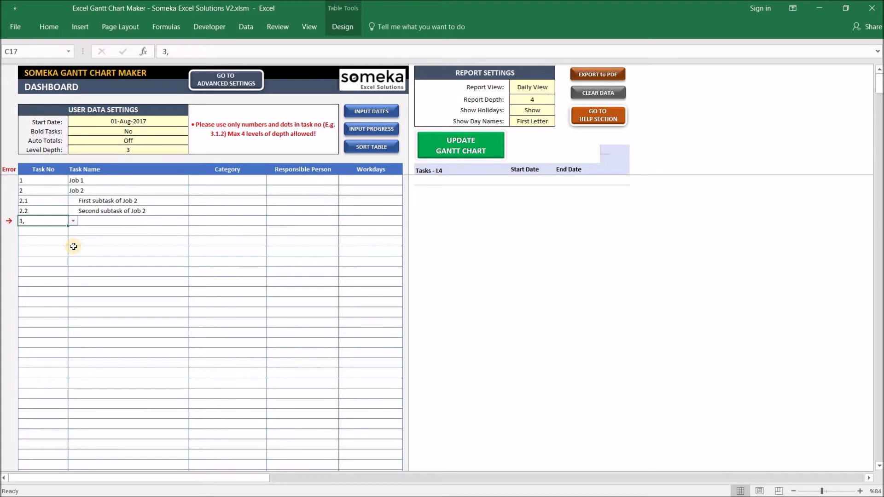
text(3)
key(Return)
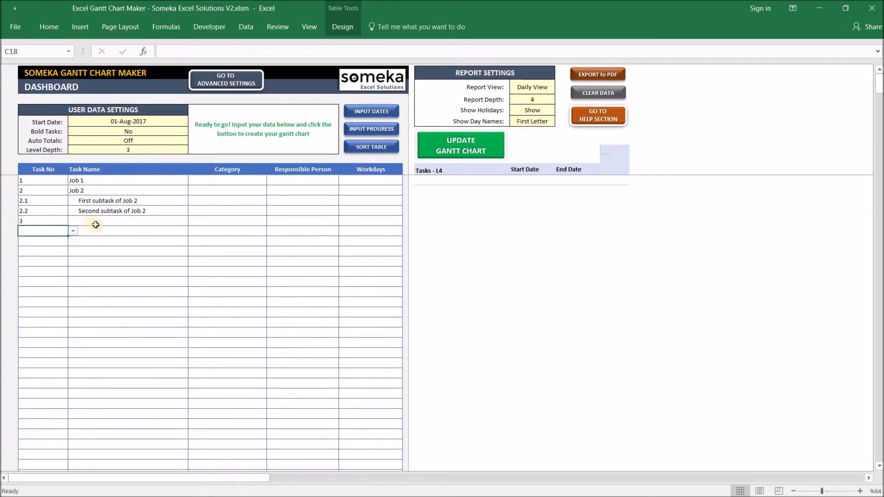
click(91, 220)
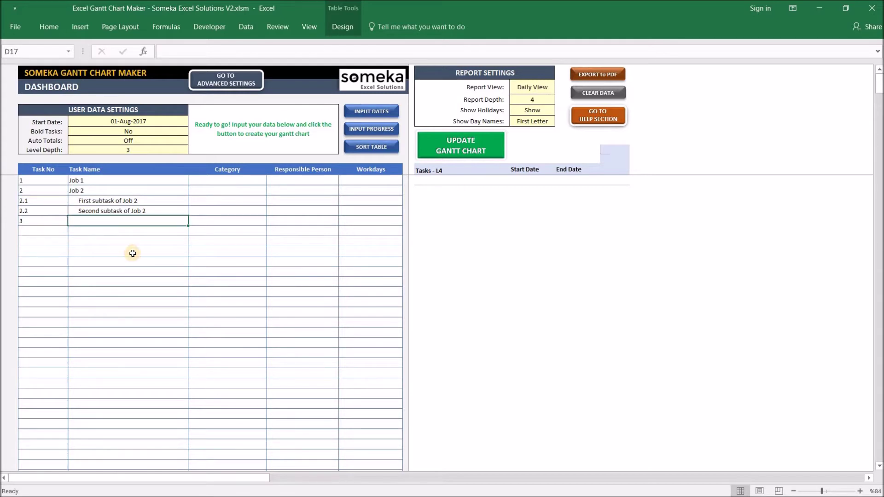
- Name task 3 'Job 3', then test renumbering subtask 2.2 to 4 and restore it to 2.2
text(jOB )
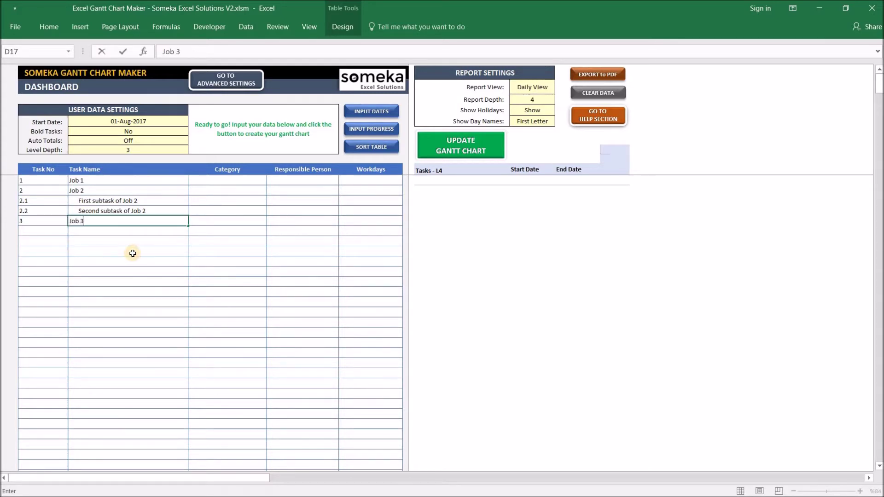
text(3)
key(Return)
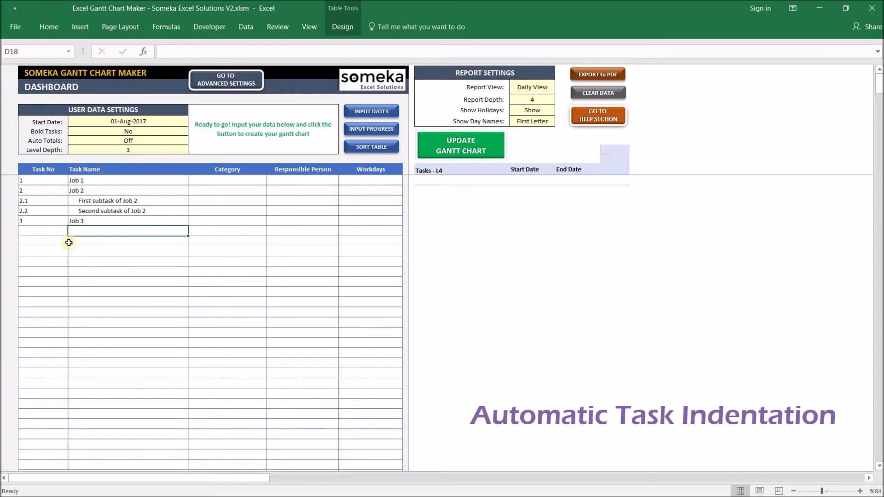
click(49, 212)
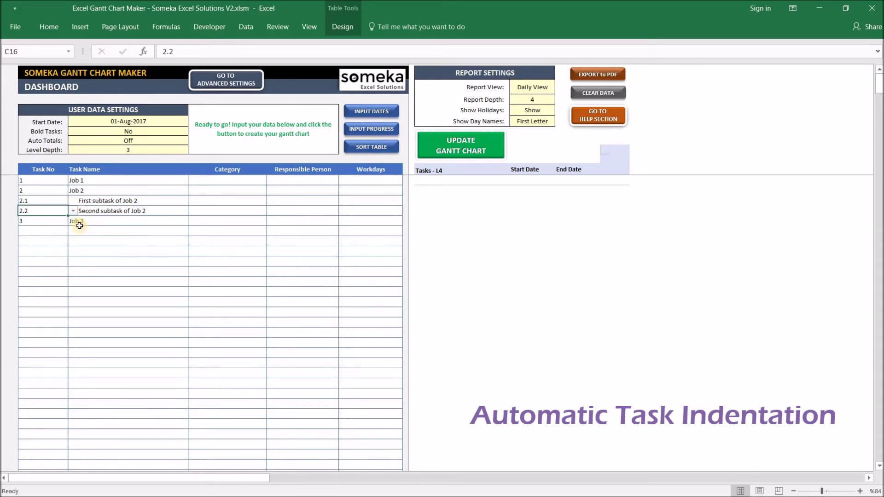
click(71, 212)
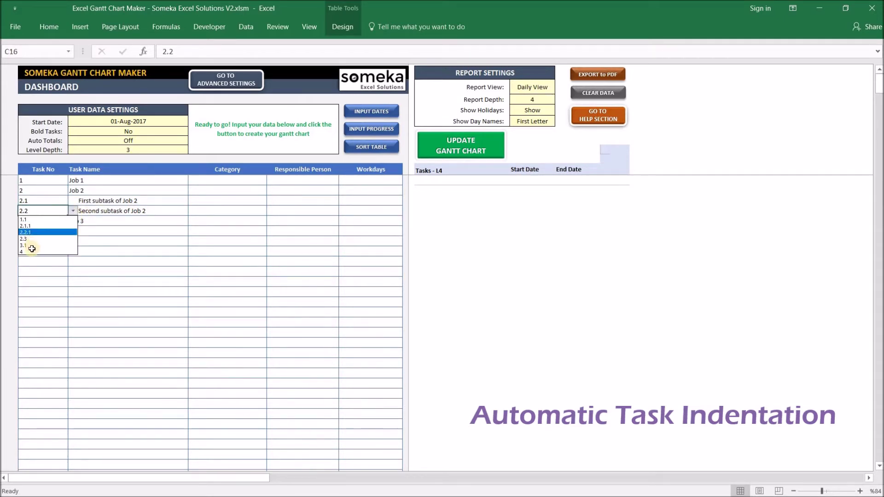
click(28, 251)
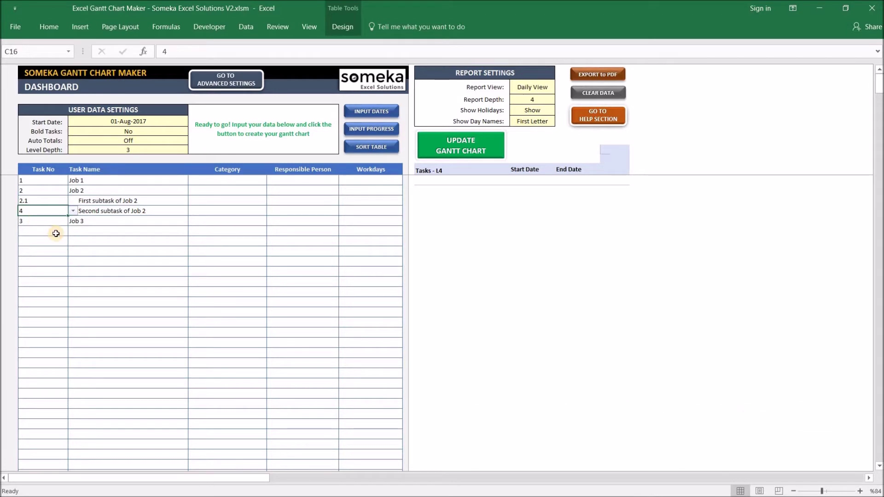
click(99, 241)
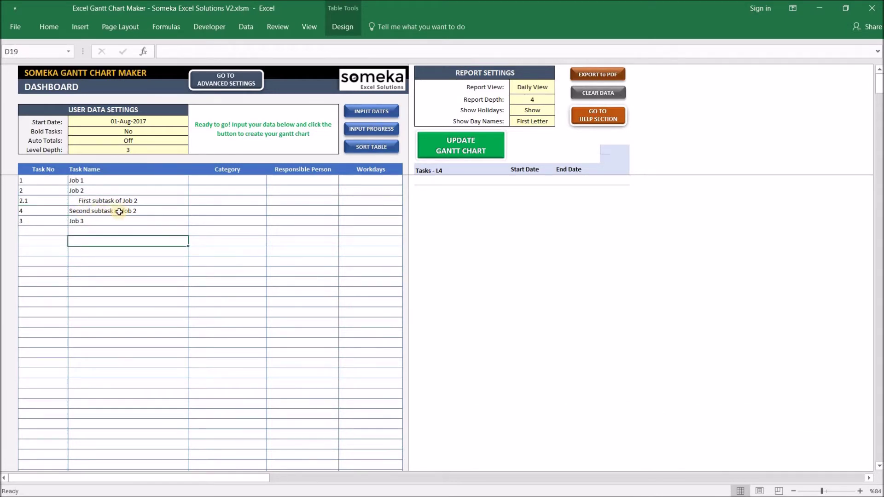
click(47, 211)
click(73, 211)
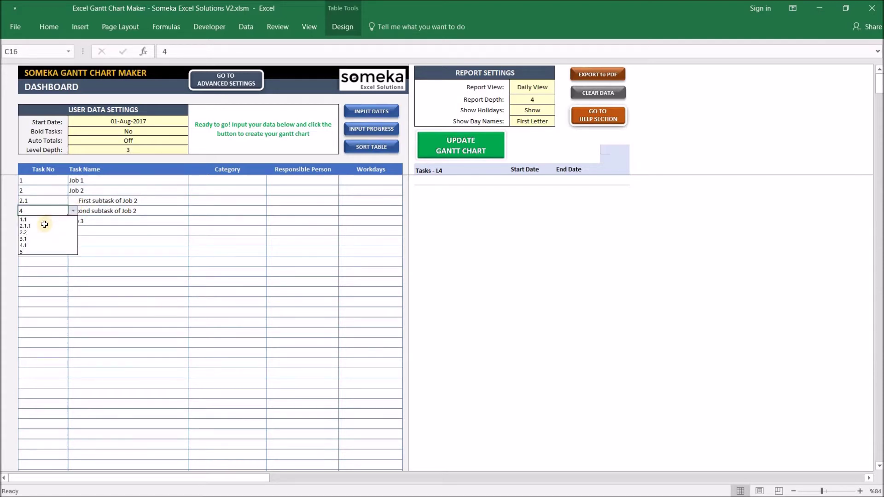
click(31, 232)
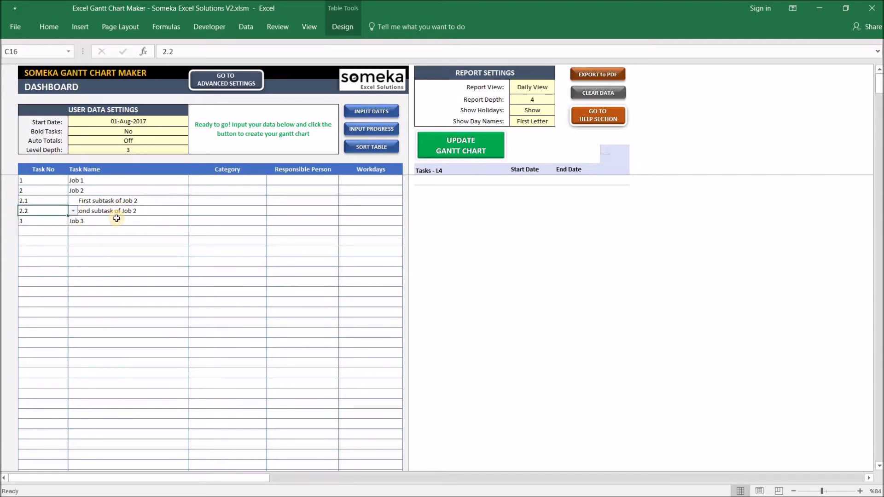
click(109, 231)
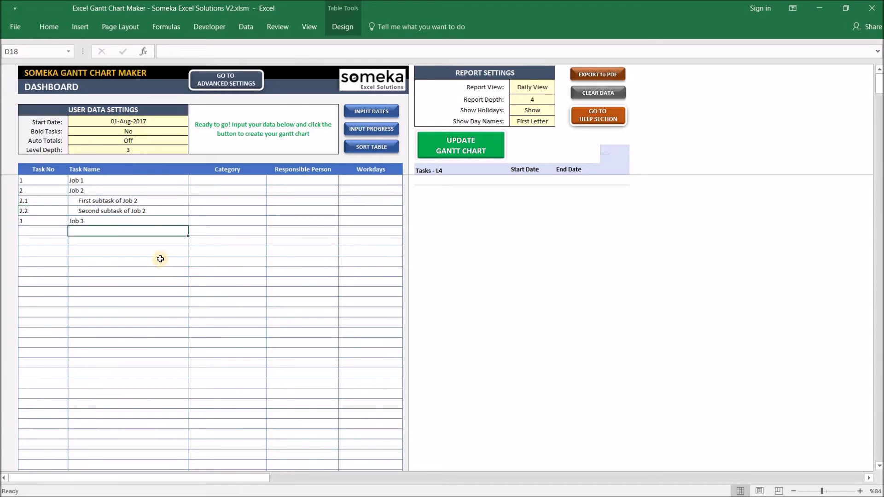
click(142, 137)
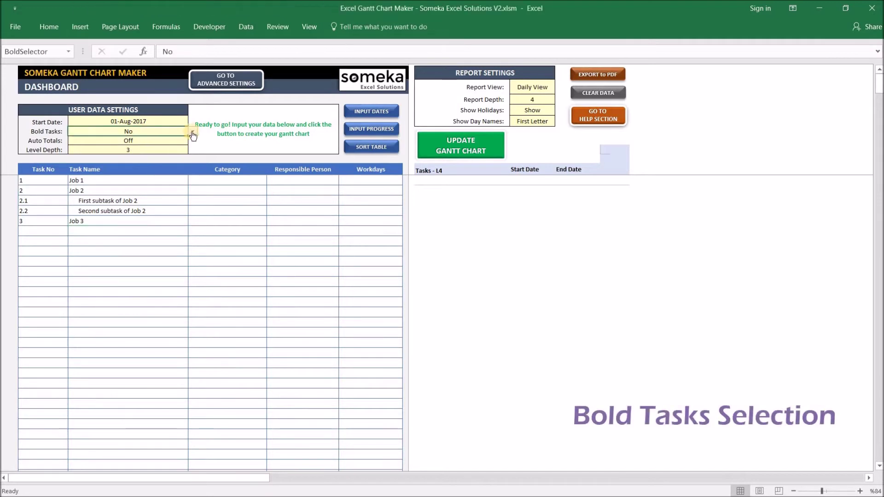
- Set Bold Tasks to Yes so main jobs appear bold
click(193, 134)
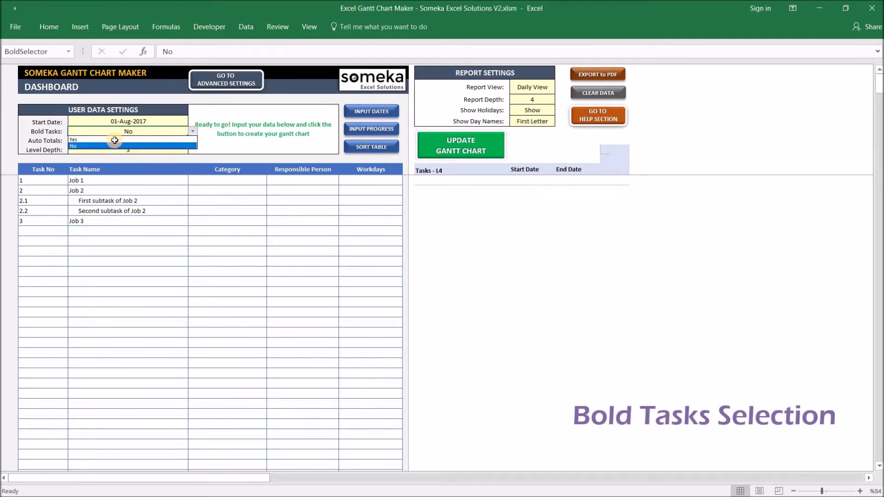
click(78, 138)
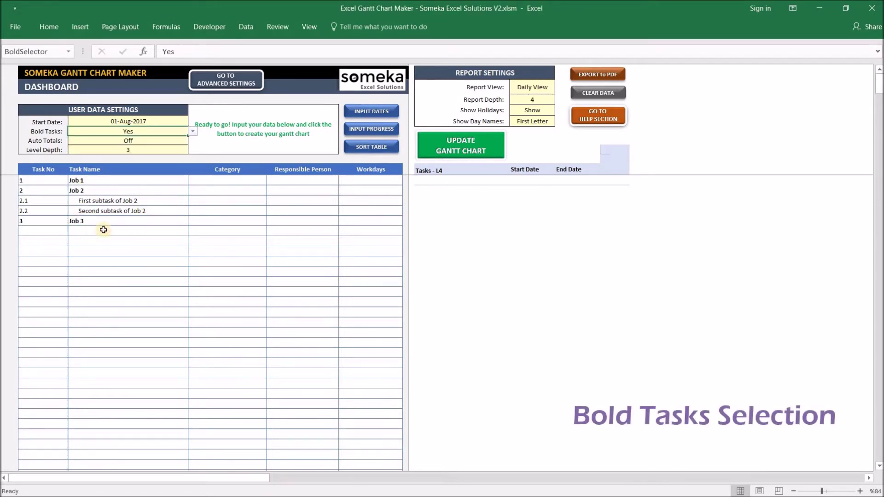
click(147, 239)
click(426, 306)
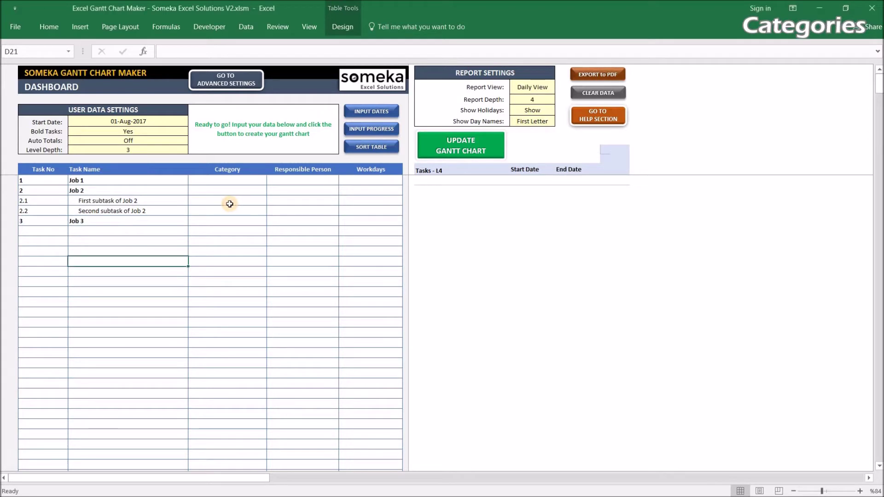
- Give Job 1 Category 1, and Job 2 plus both subtasks Category 2
click(220, 181)
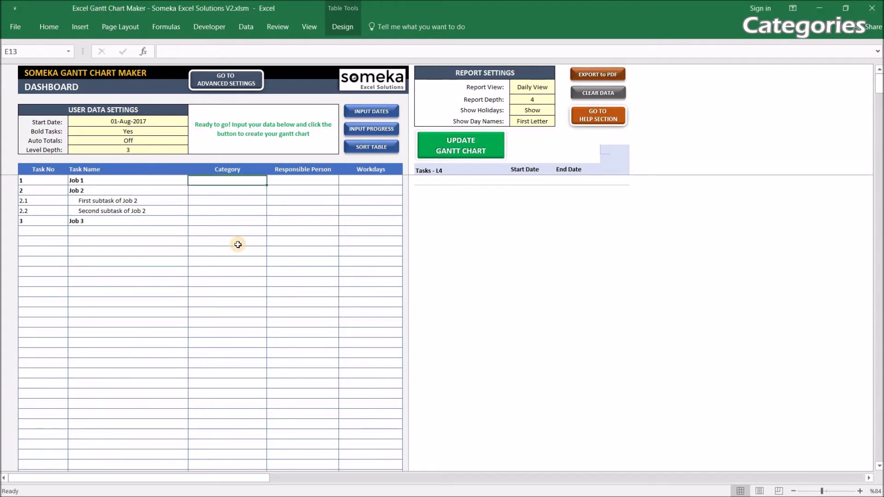
text(Catego)
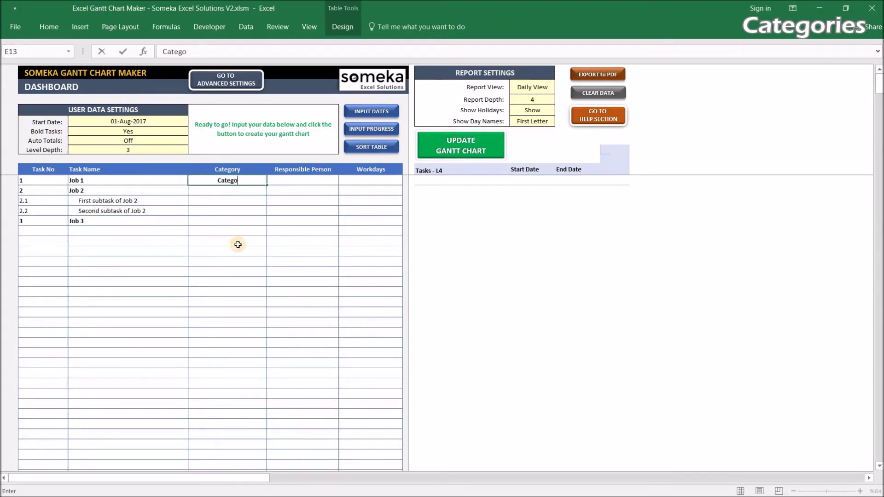
text(ry 1)
key(Return)
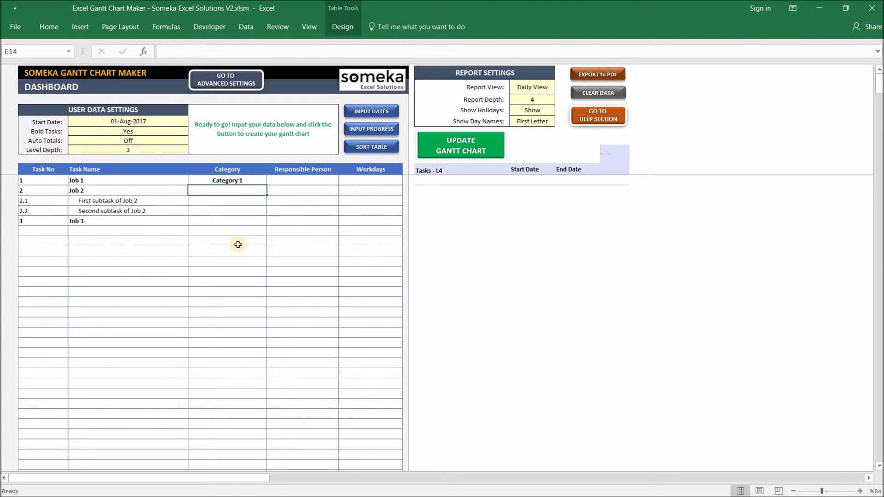
text(Category 1)
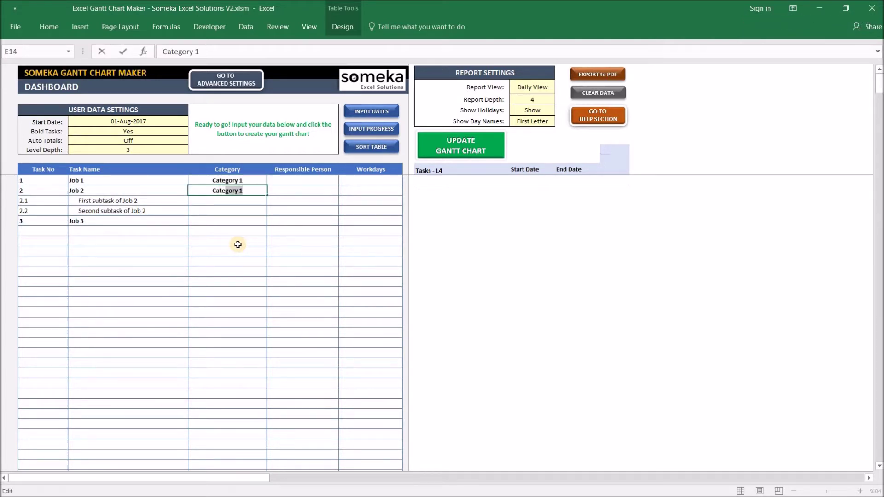
key(Return)
key(Up)
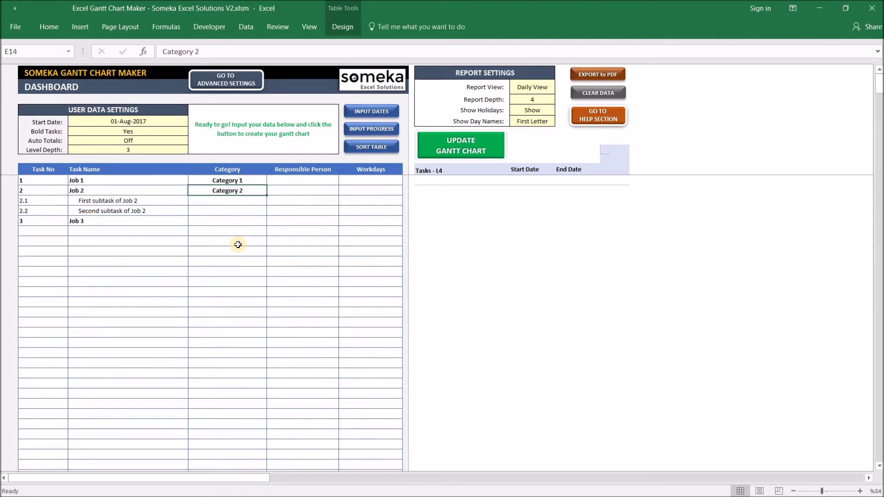
key(ctrl+c)
key(Down)
key(shift+Down)
key(ctrl+v)
key(Escape)
key(Down)
key(Down)
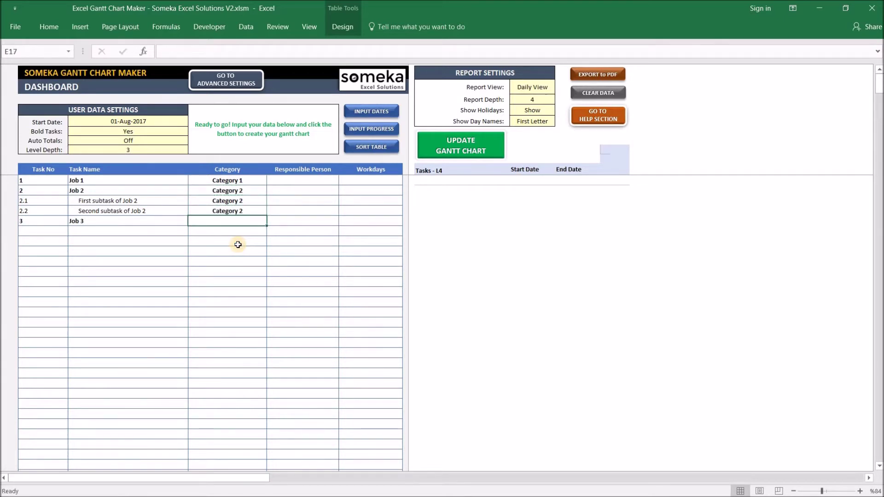
- Set Job 3's category to Category 3, correcting the typo
text(Categoey 3)
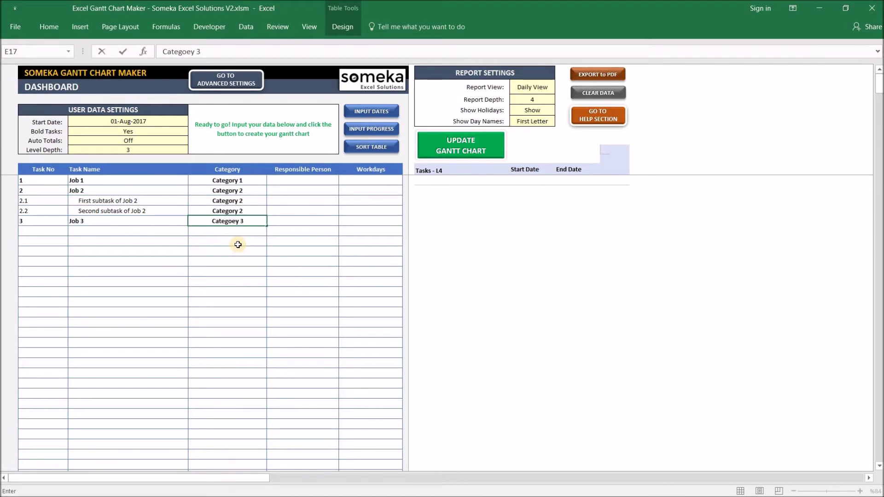
key(ctrl+Return)
key(shift+Left)
text(ry)
key(ctrl+Return)
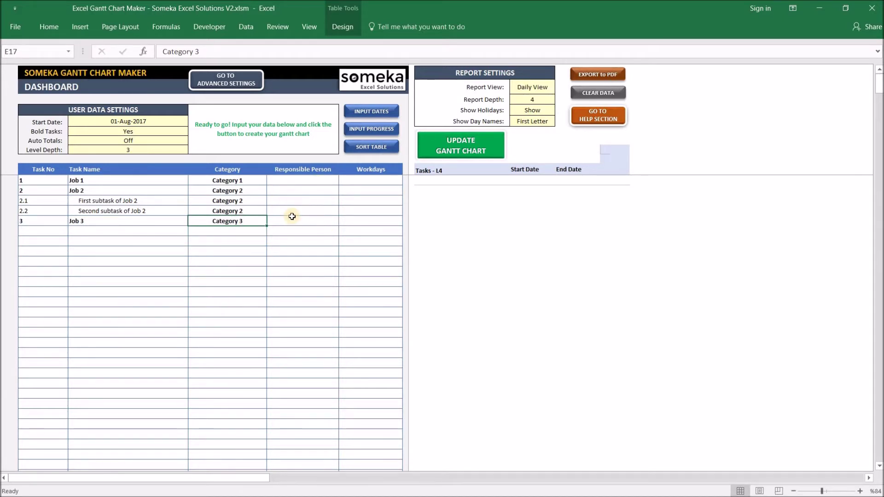
- Enter workdays 4, 5, 3, 6 and 7 for Job 1, Job 2, both subtasks and Job 3
click(363, 179)
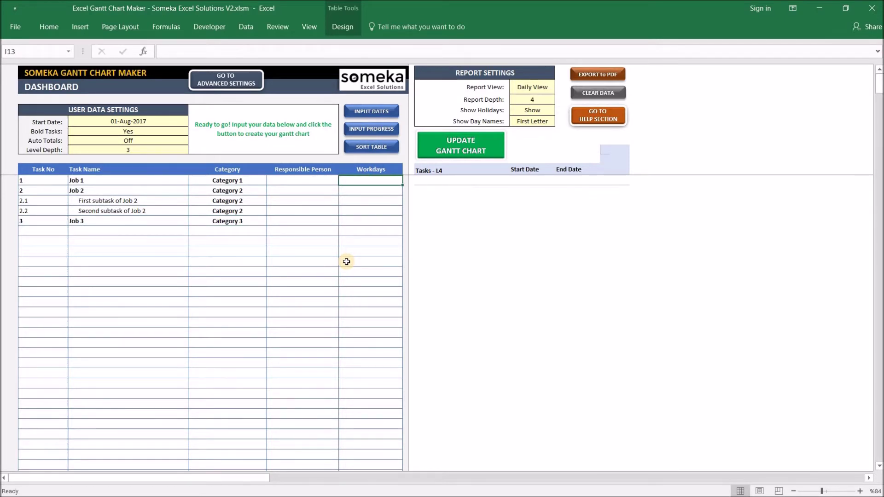
text(4)
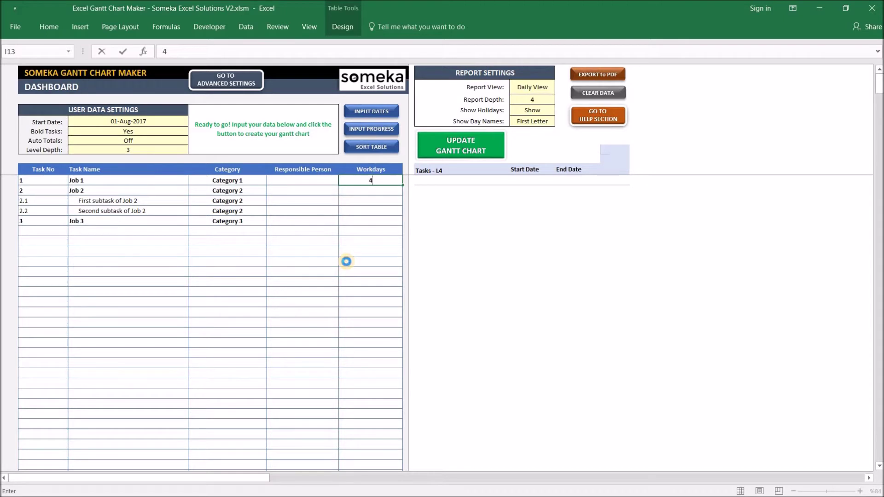
key(Return)
text(5)
key(Return)
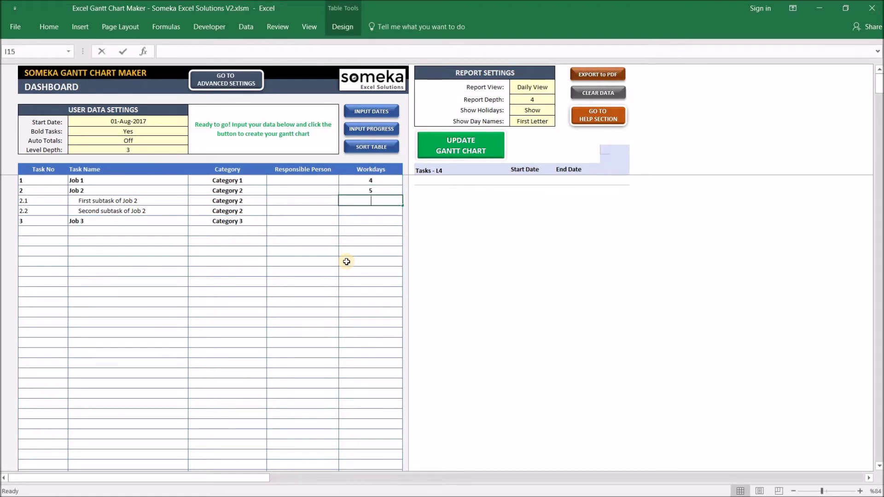
text(3)
key(Return)
text(6)
key(Return)
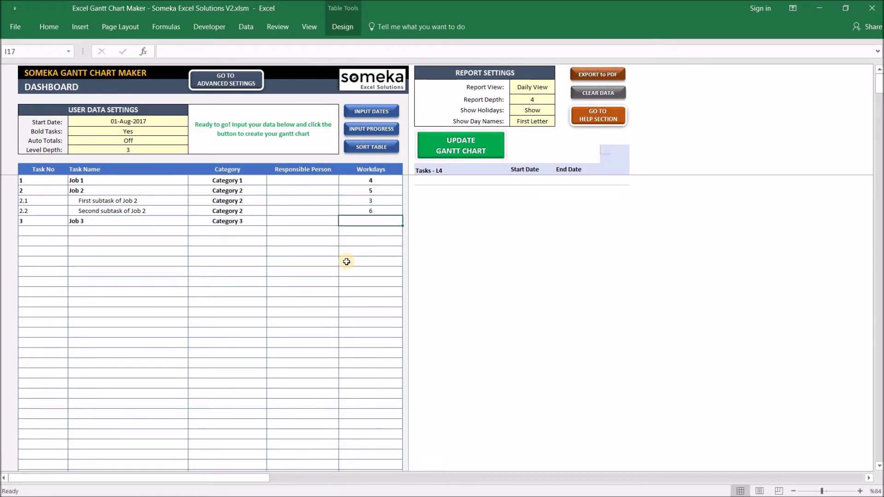
text(7)
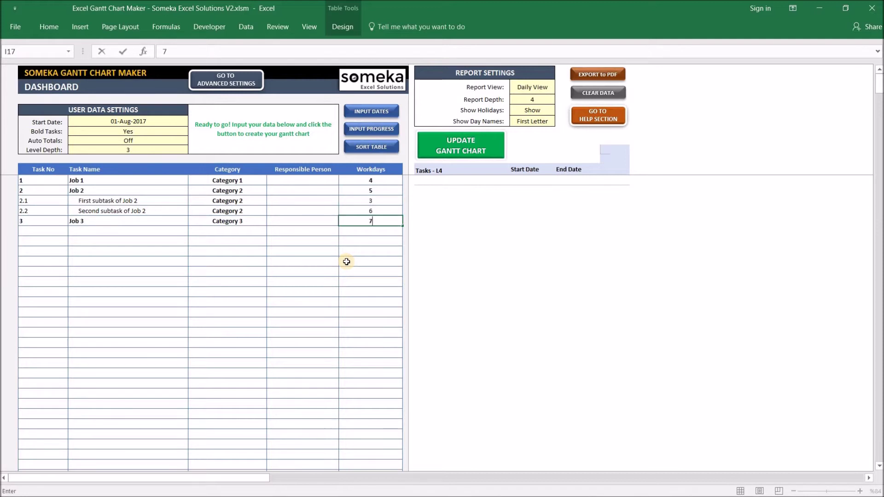
key(Return)
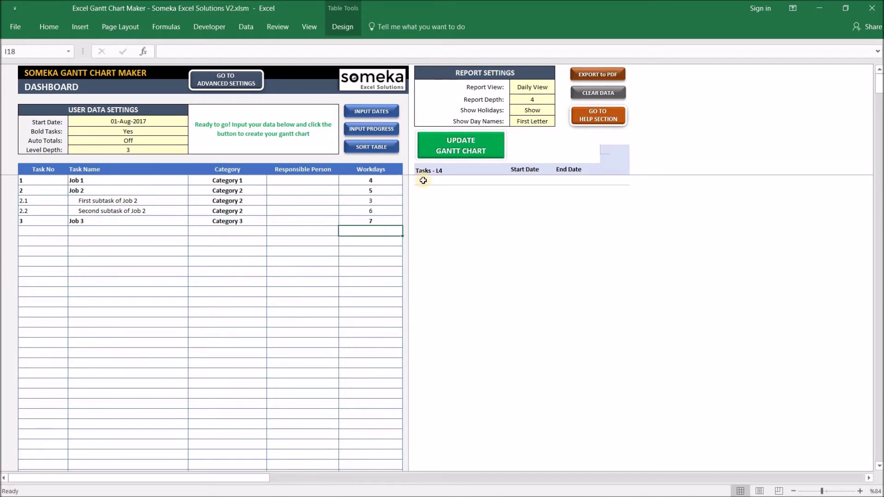
- Rebuild the Gantt chart and scroll to view bars from 01-Aug-2017 to 28-Aug-2017
click(458, 142)
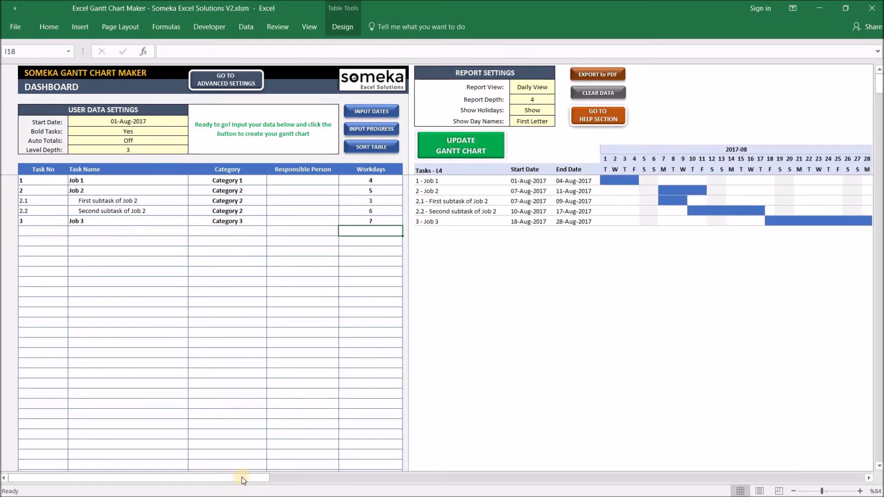
drag(242, 477, 198, 464)
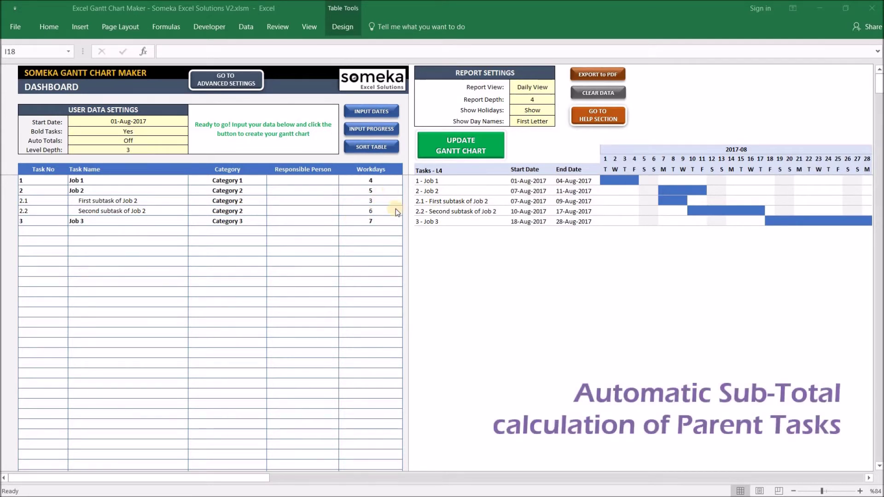
- Switch Auto Totals to On and update the Gantt chart
click(183, 141)
click(191, 141)
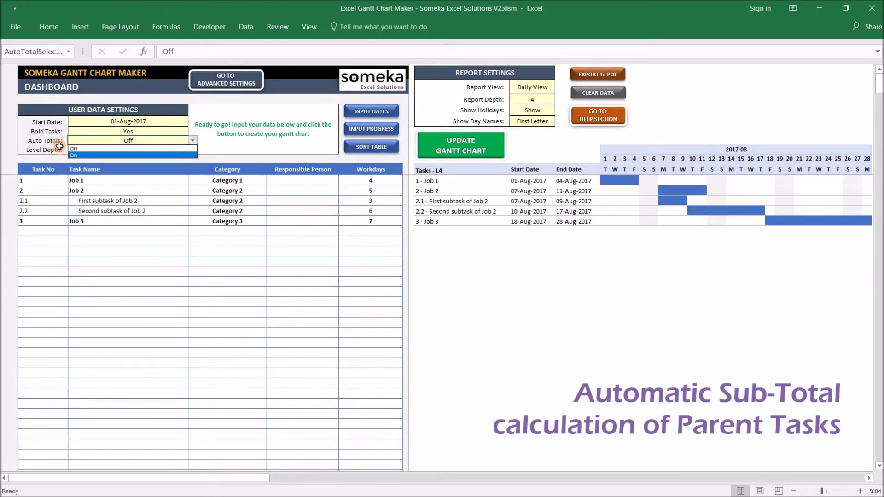
click(73, 147)
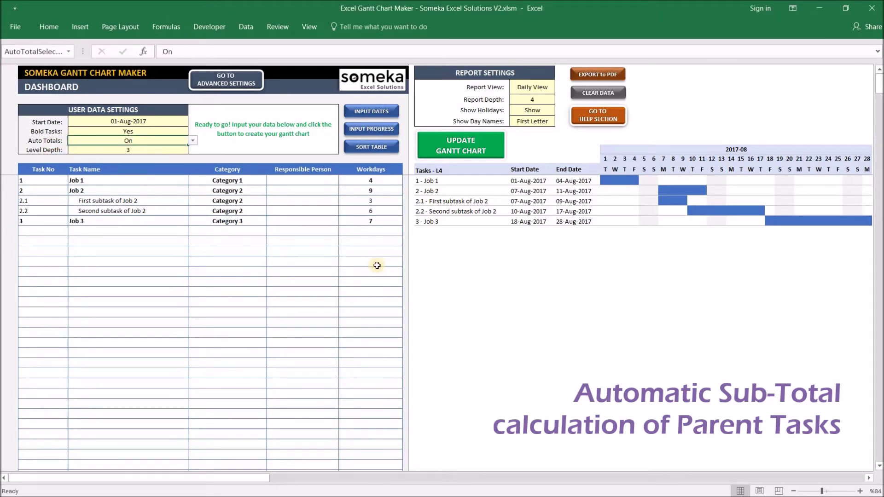
click(459, 148)
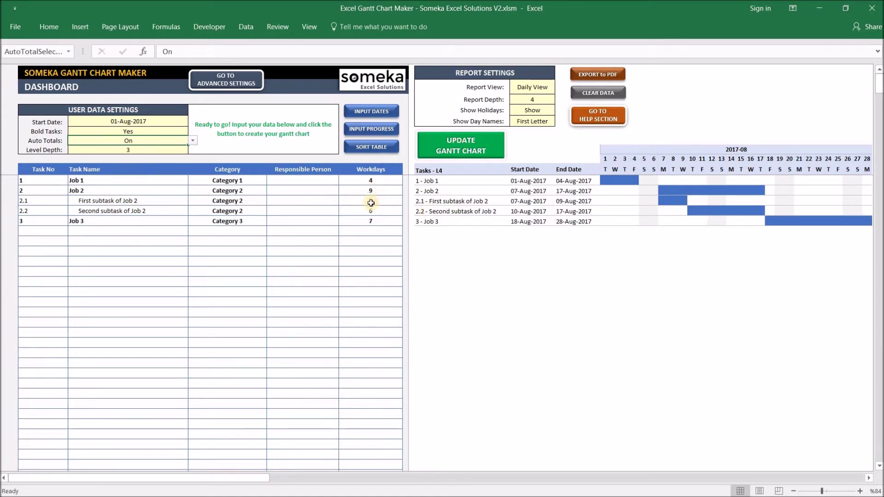
- Check that Job 2's subtask workdays sum to its total of 9 workdays
drag(379, 199, 378, 211)
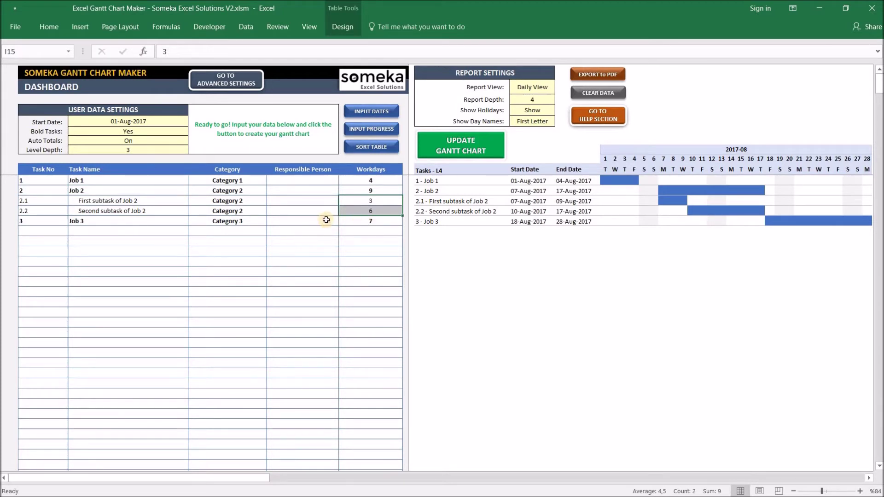
click(375, 192)
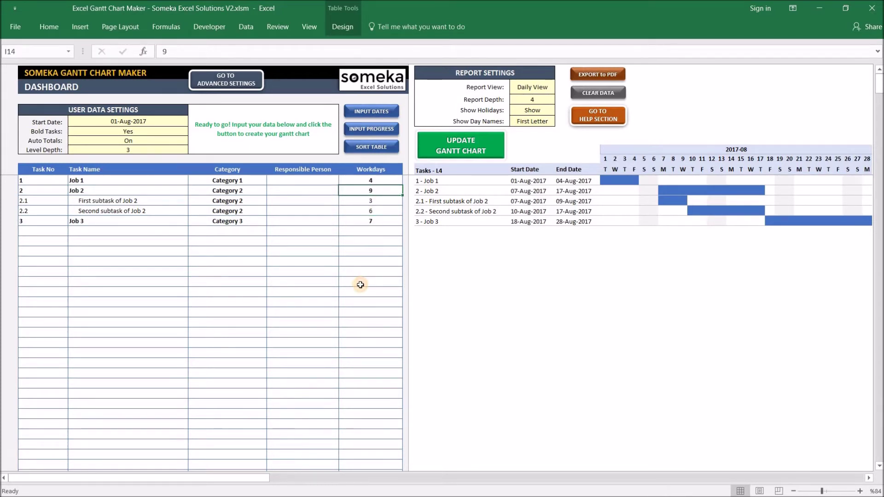
key(Down)
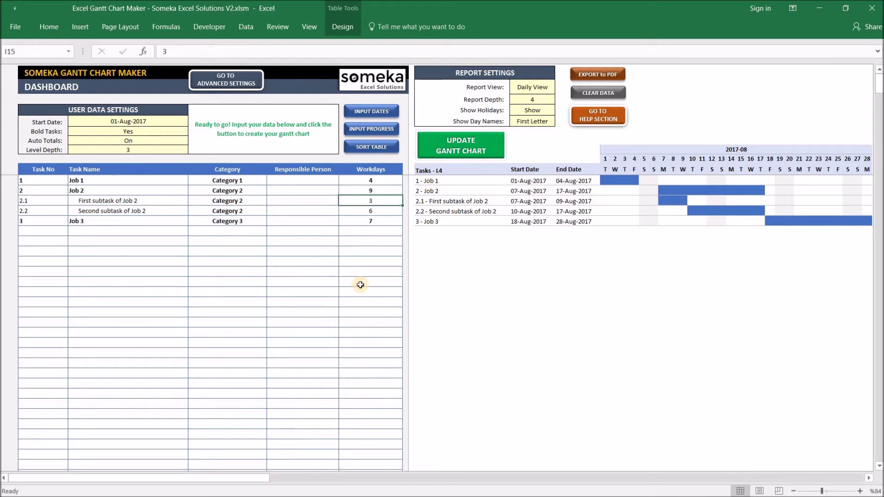
click(383, 193)
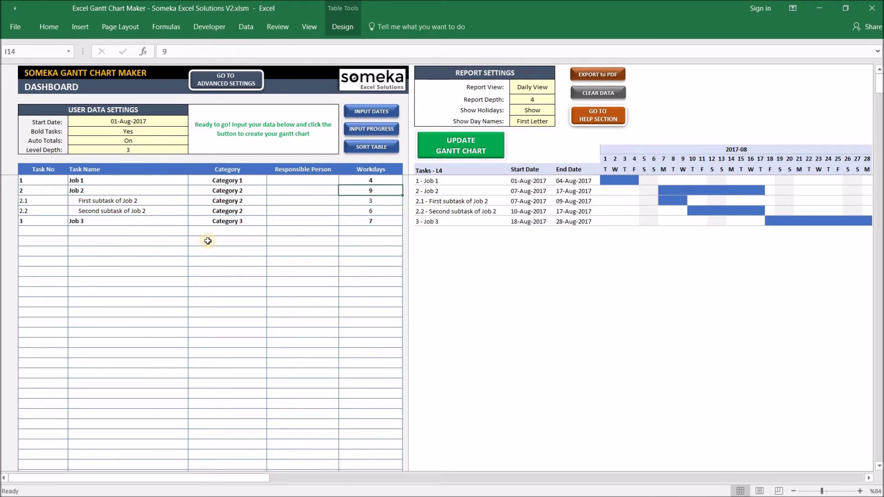
- Set Auto Totals back to Off
click(146, 139)
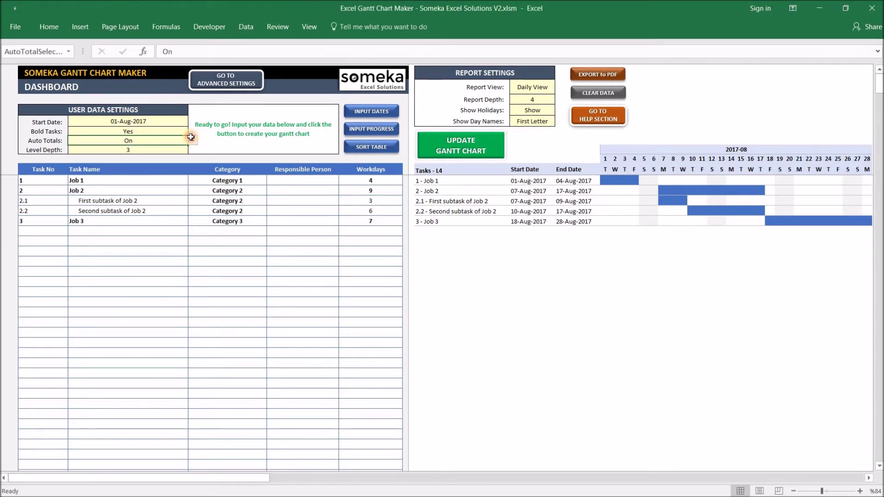
click(192, 141)
click(103, 149)
click(390, 230)
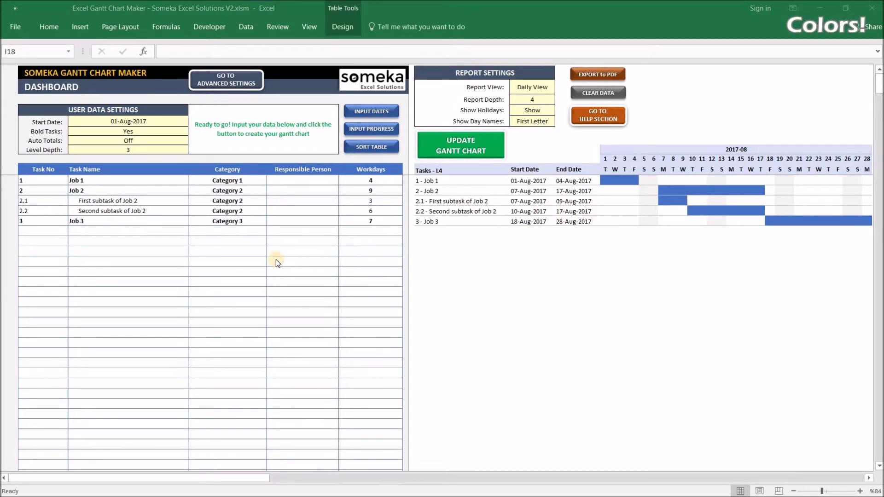
- In Advanced Settings, assign Category 1 to the first Category row and colour it orange
click(236, 85)
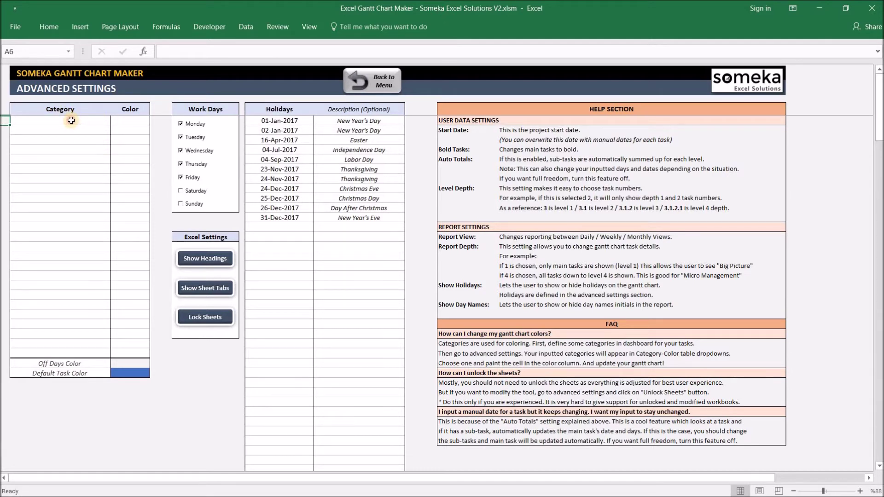
click(72, 121)
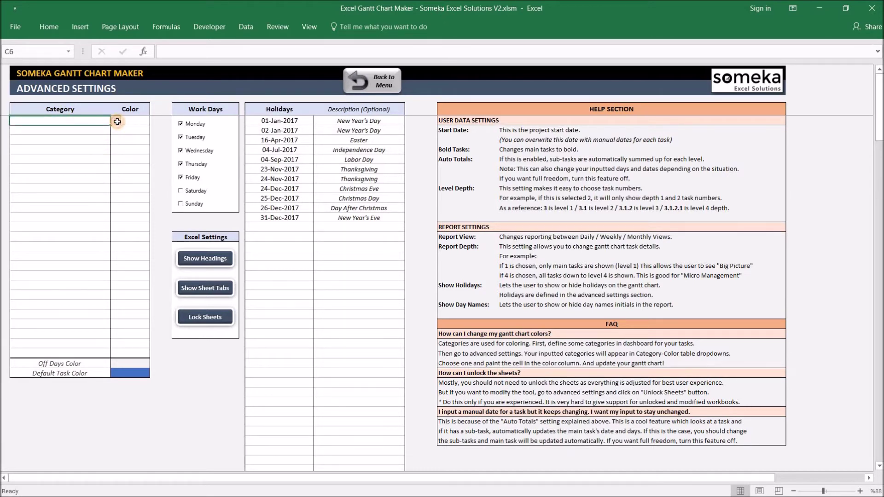
click(117, 121)
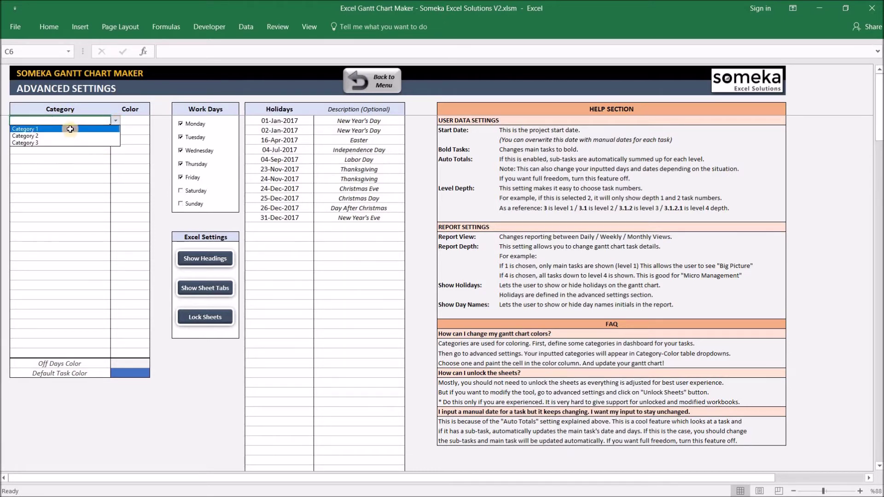
click(41, 130)
click(136, 121)
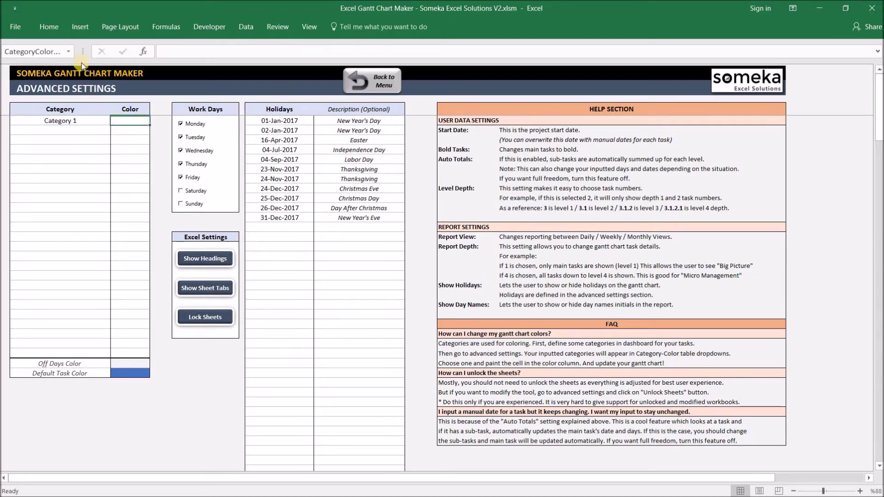
click(49, 27)
click(171, 65)
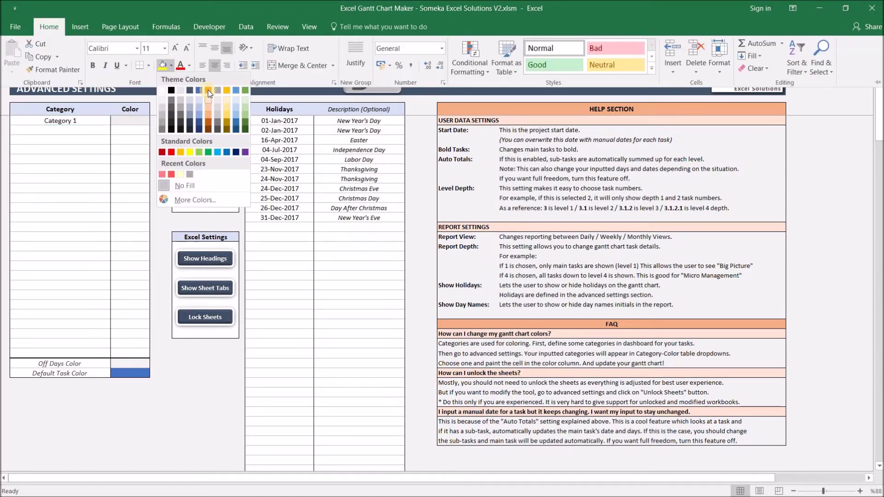
click(208, 98)
- Assign Category 2 to the second row and colour it purple
click(83, 131)
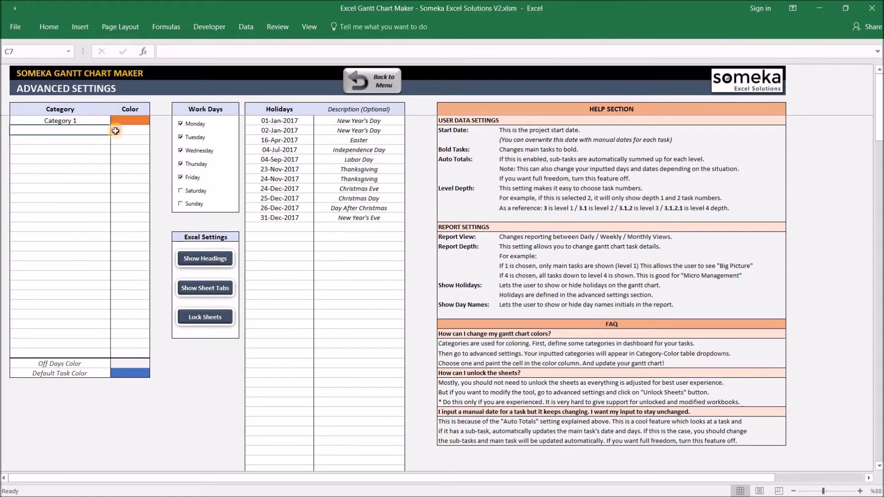
click(115, 131)
click(28, 145)
click(134, 132)
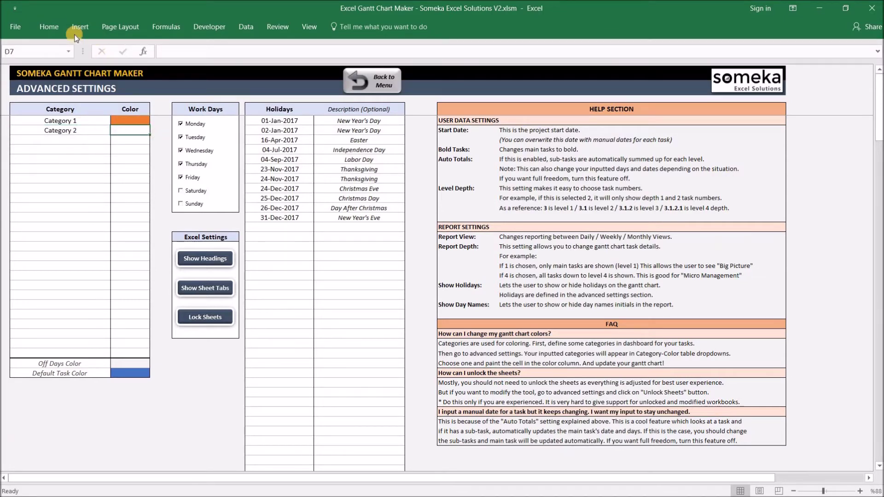
click(49, 27)
click(171, 65)
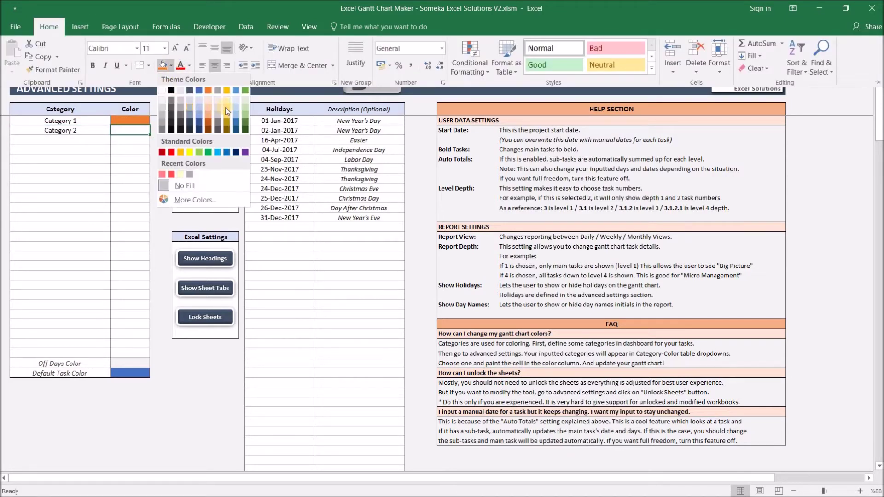
click(244, 152)
- Assign Category 3 to the third row and colour it light blue
click(82, 141)
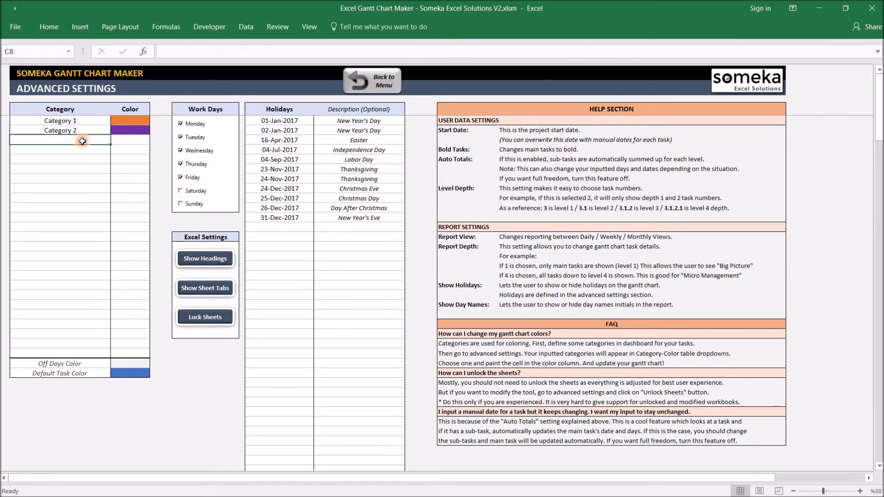
click(116, 140)
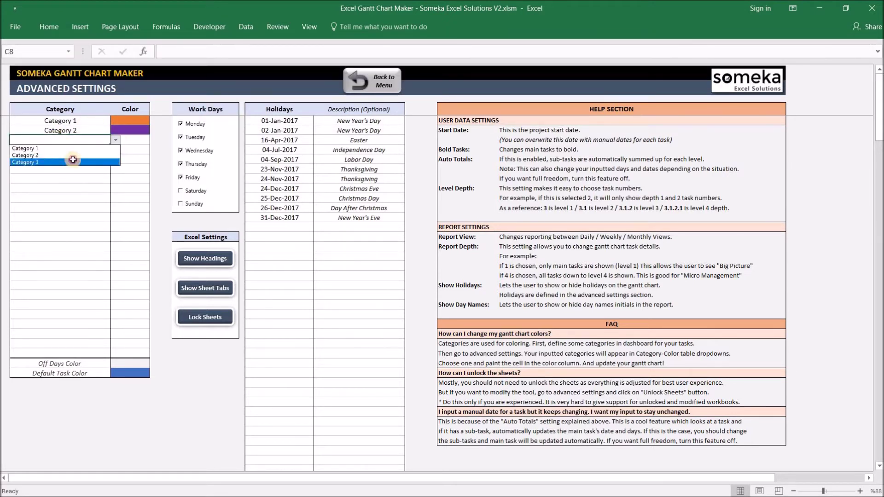
click(73, 159)
click(129, 140)
click(51, 23)
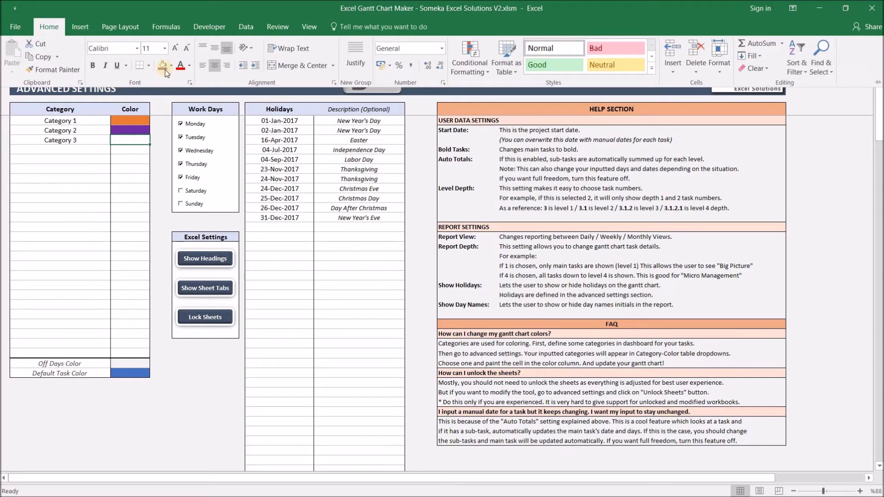
click(171, 65)
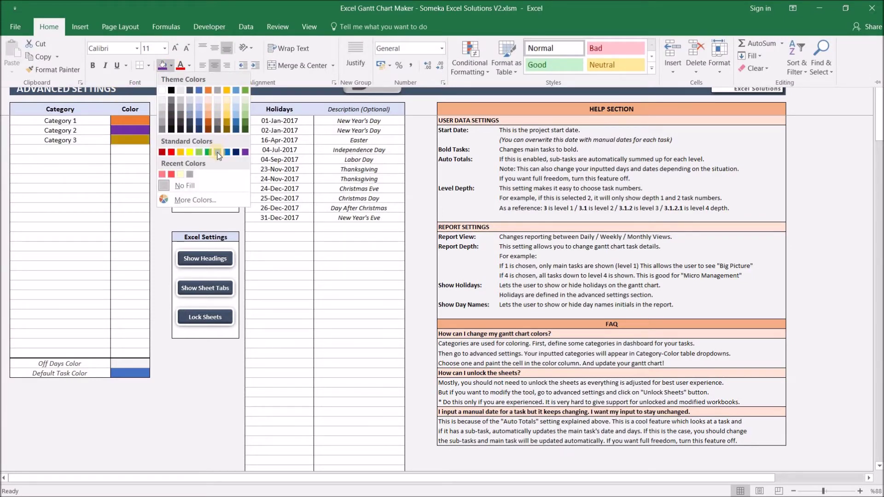
click(115, 169)
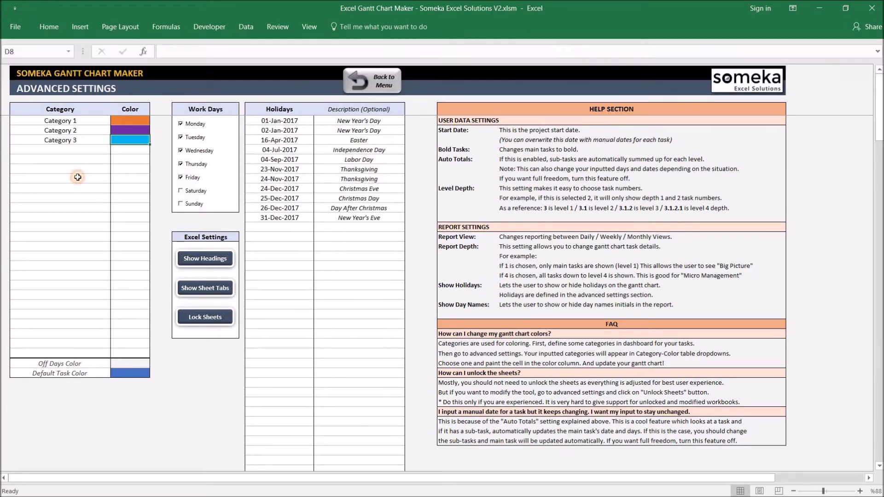
- Update the Gantt chart with category colours, then return to Advanced Settings
click(378, 84)
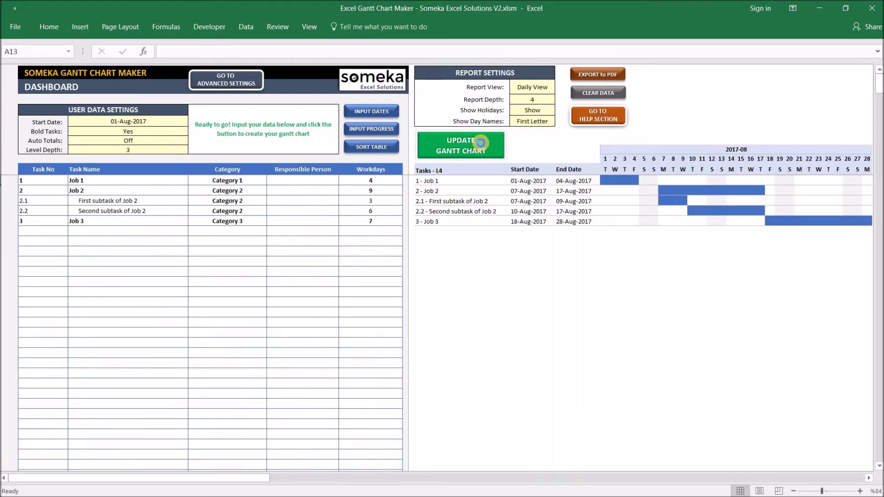
click(480, 143)
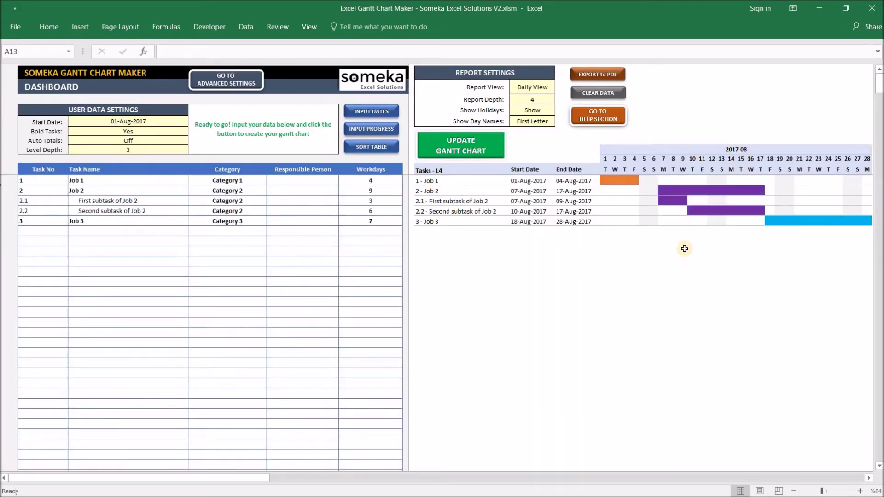
mouse_move(261, 478)
mouse_down()
mouse_move(327, 474)
mouse_move(249, 478)
mouse_move(259, 478)
mouse_up()
click(253, 82)
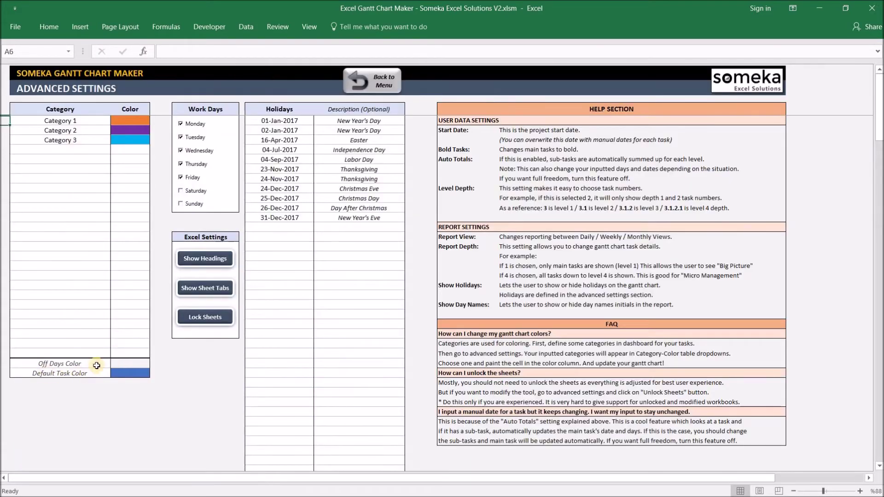
- Fill the Off Days Color cell with grey
click(118, 362)
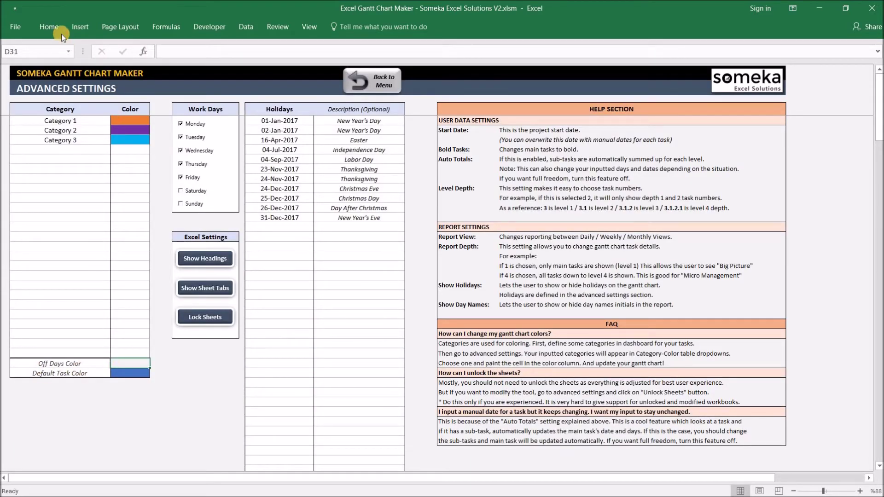
click(54, 22)
click(172, 66)
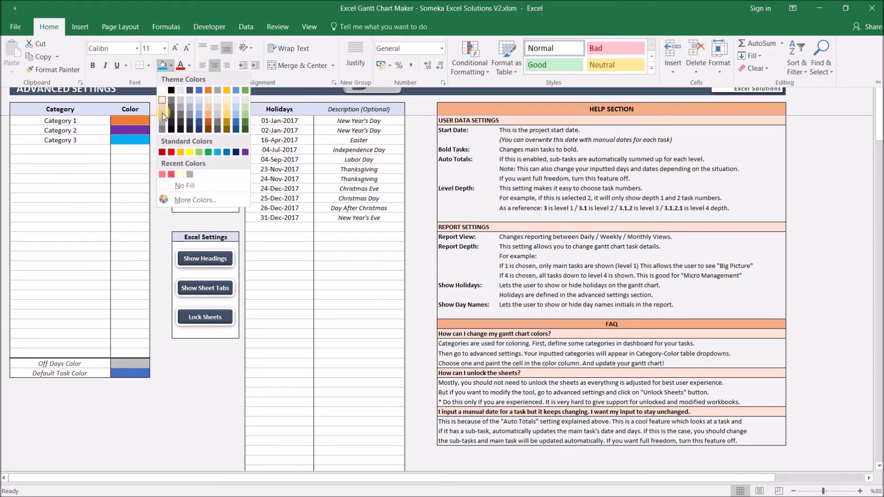
click(162, 112)
click(173, 67)
click(154, 92)
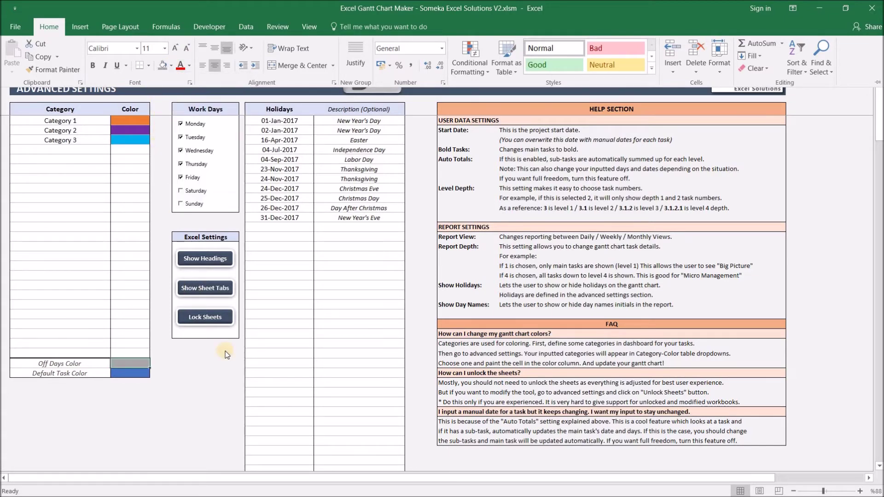
- Return to the dashboard to view the grey weekend columns
click(372, 90)
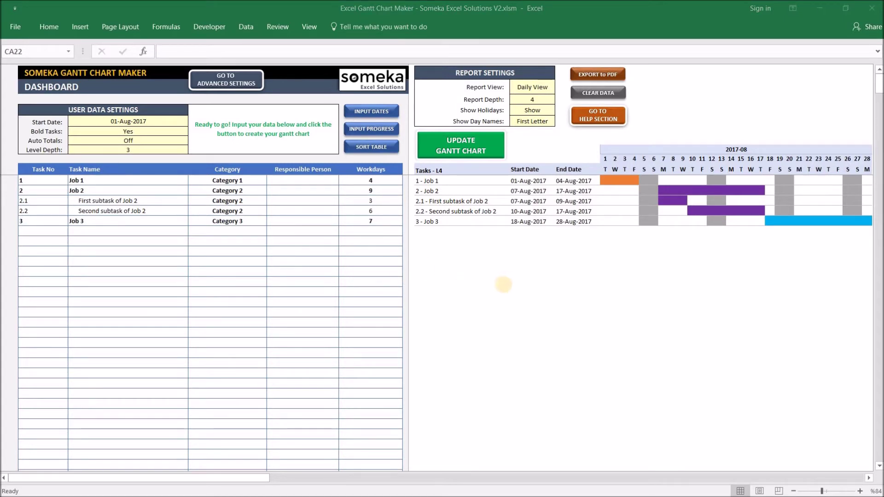
click(485, 306)
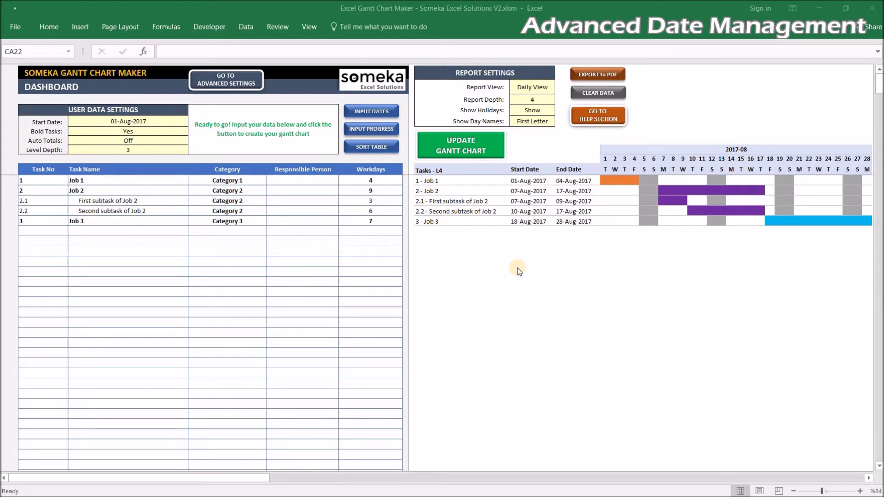
click(473, 291)
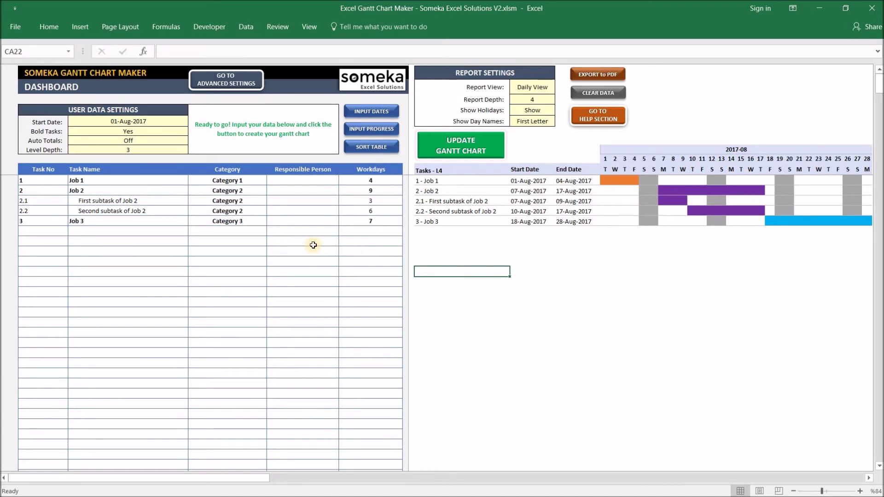
- Show the date columns and enter 07-Aug-2017 as Job 3's start date
click(374, 106)
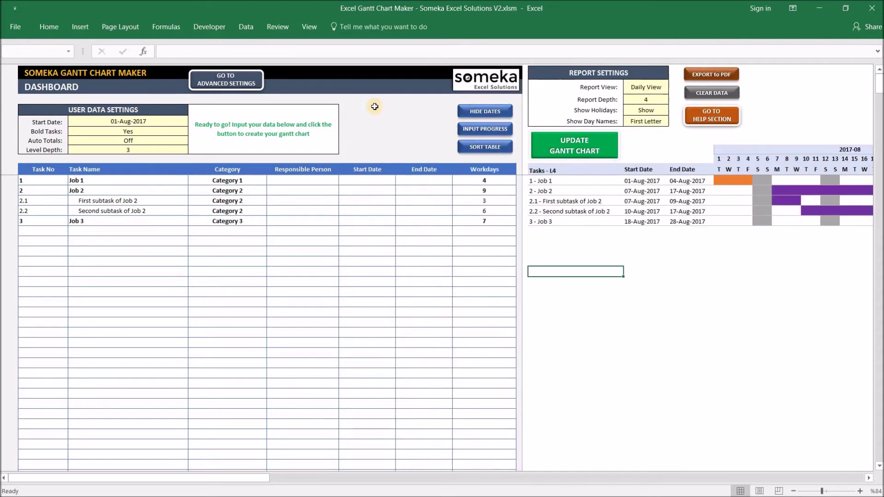
click(360, 222)
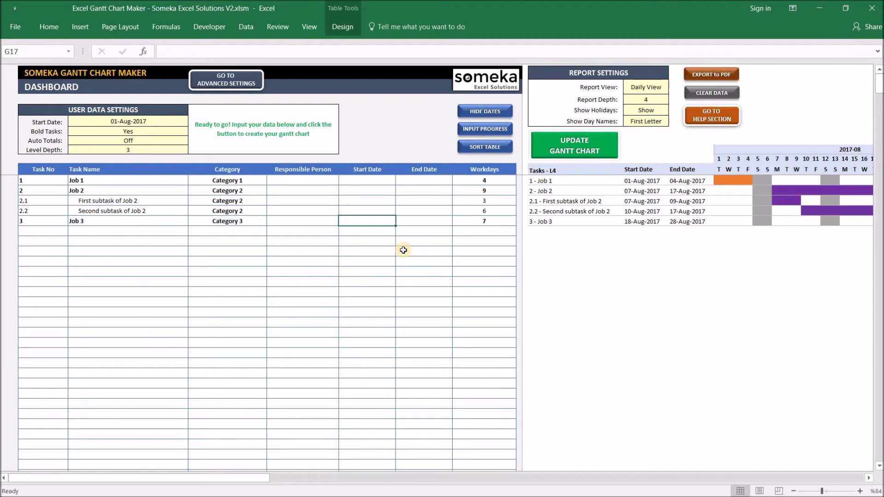
text(5)
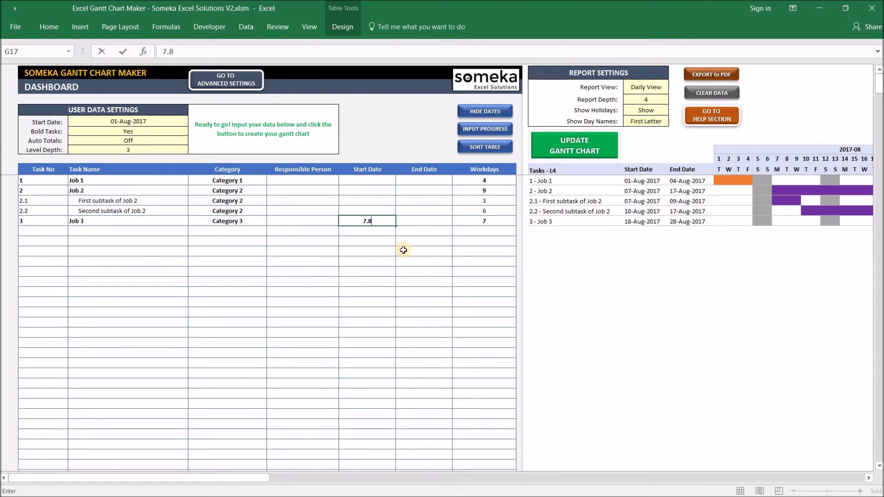
key(Return)
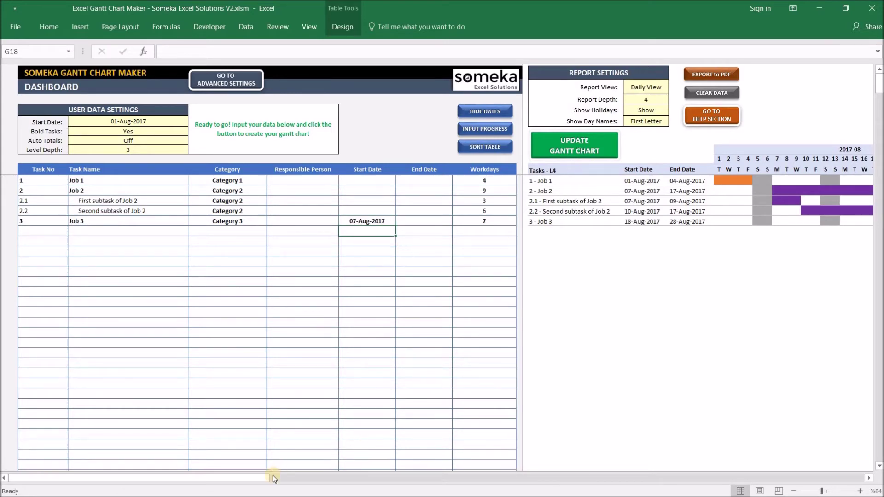
- Update the Gantt chart so Job 3's bar runs 07–15 Aug 2017
click(286, 478)
drag(286, 477, 255, 476)
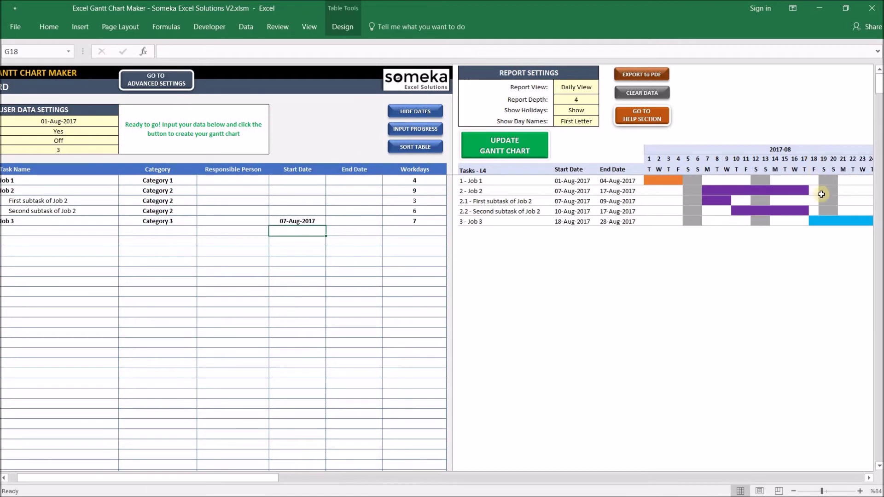
click(488, 155)
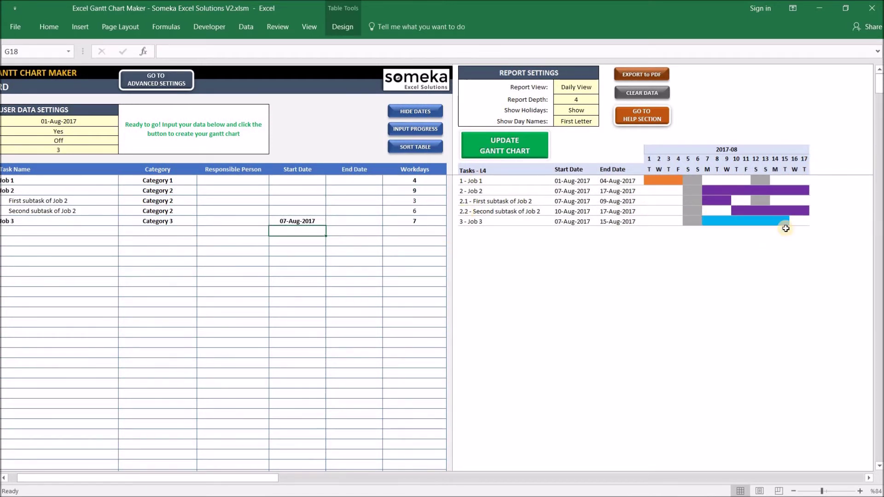
click(641, 253)
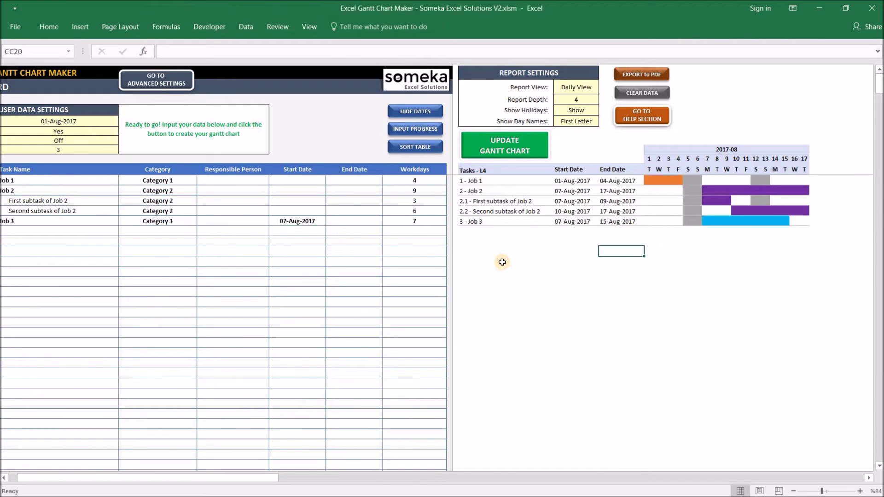
click(501, 261)
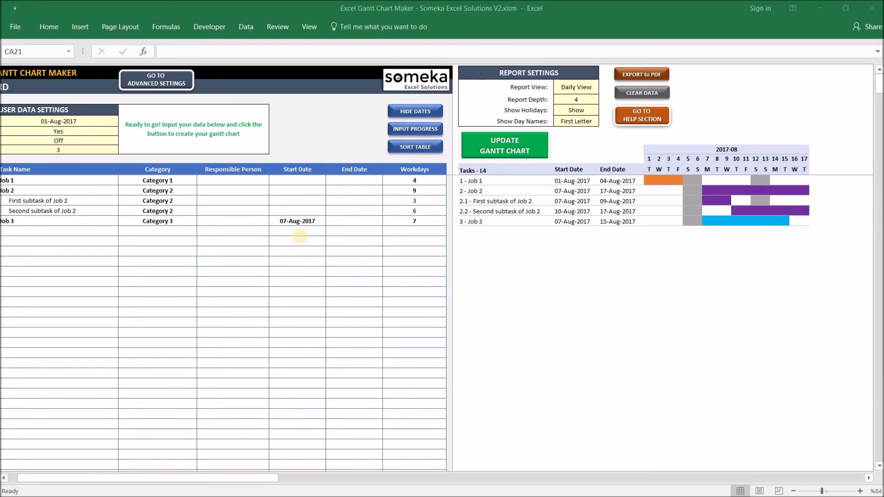
click(209, 489)
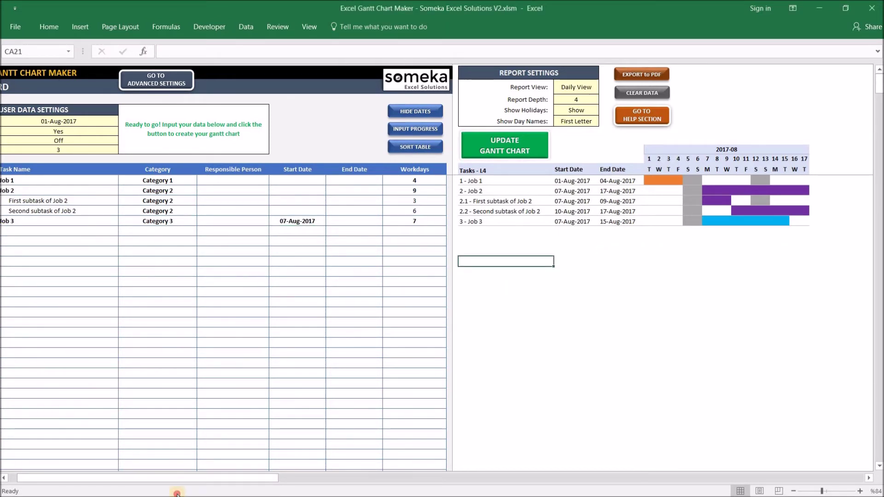
drag(138, 478, 123, 478)
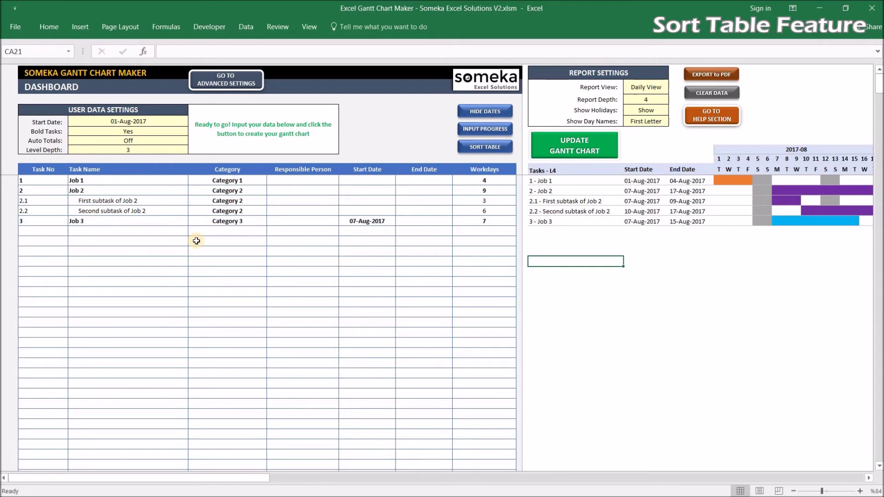
- Add a test task numbered 2.3 below Job 3 and sort the table
click(64, 233)
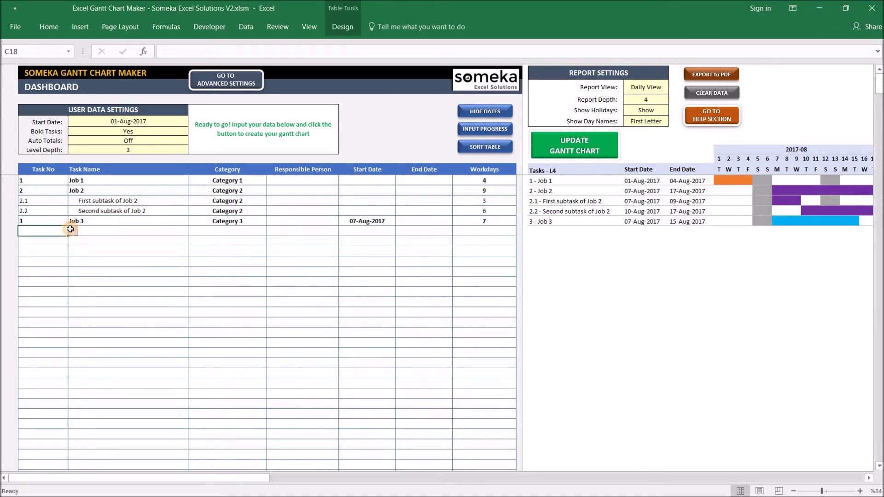
click(73, 230)
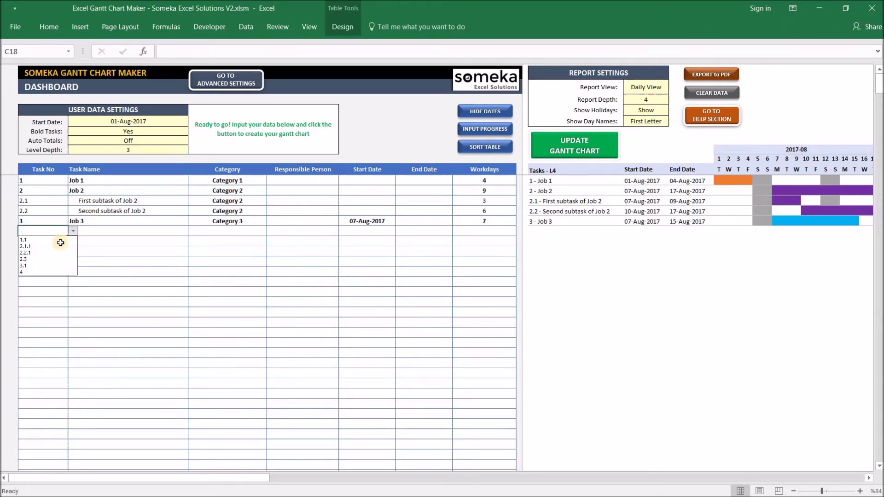
click(36, 259)
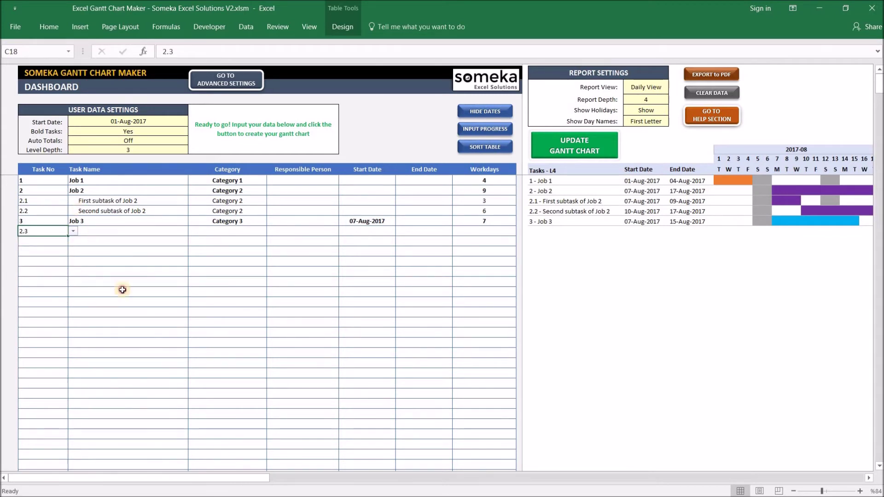
key(Tab)
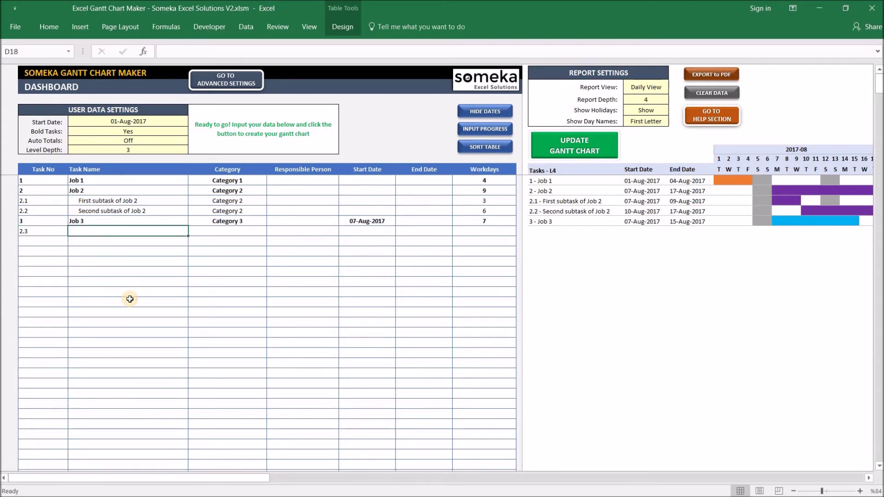
text(Third subtask of Job 2)
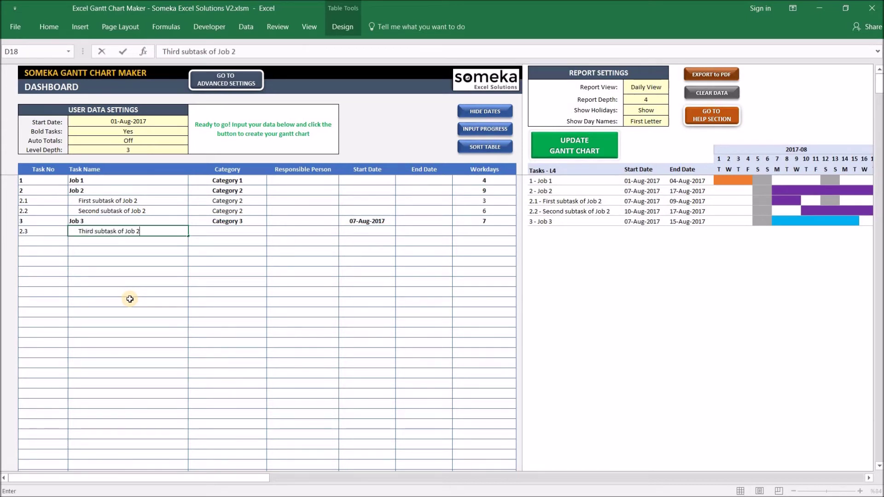
key(Return)
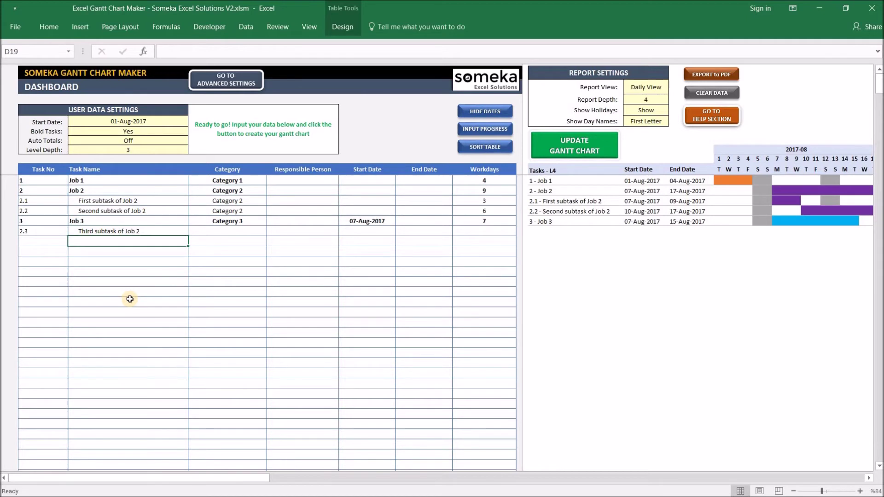
click(482, 148)
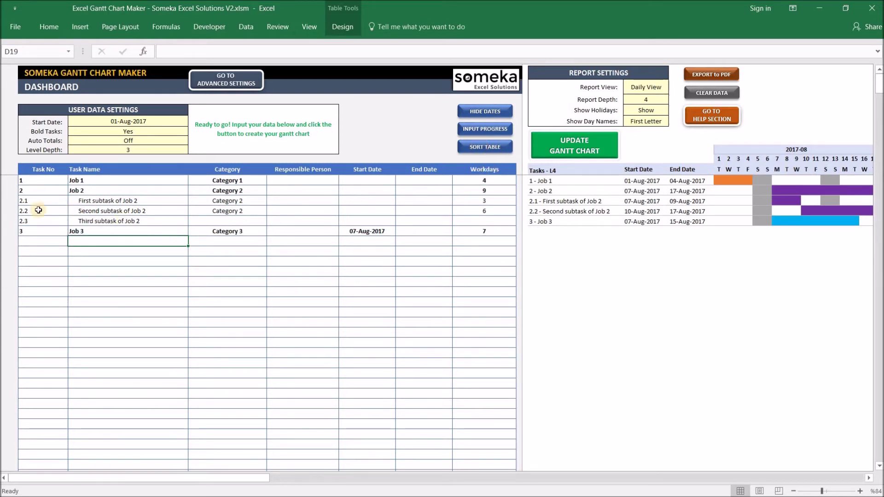
- Delete the 2.3 task row again
click(44, 223)
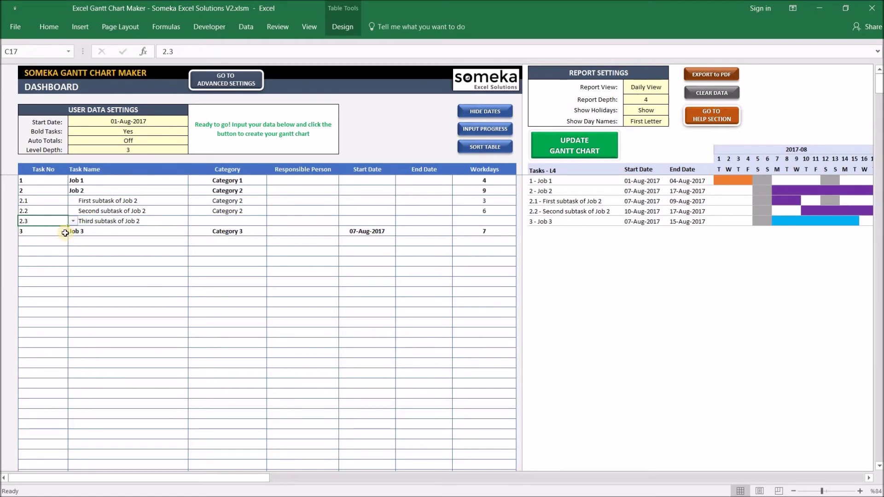
key(alt+Down)
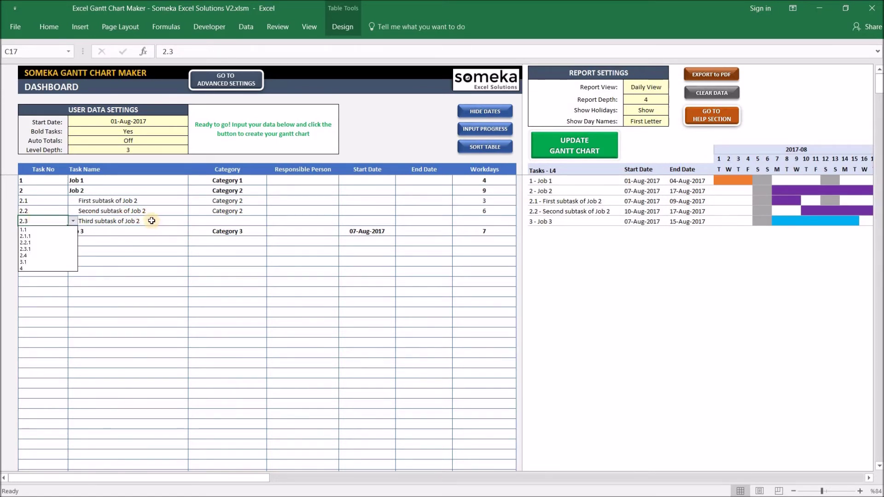
key(Escape)
shift+click(153, 222)
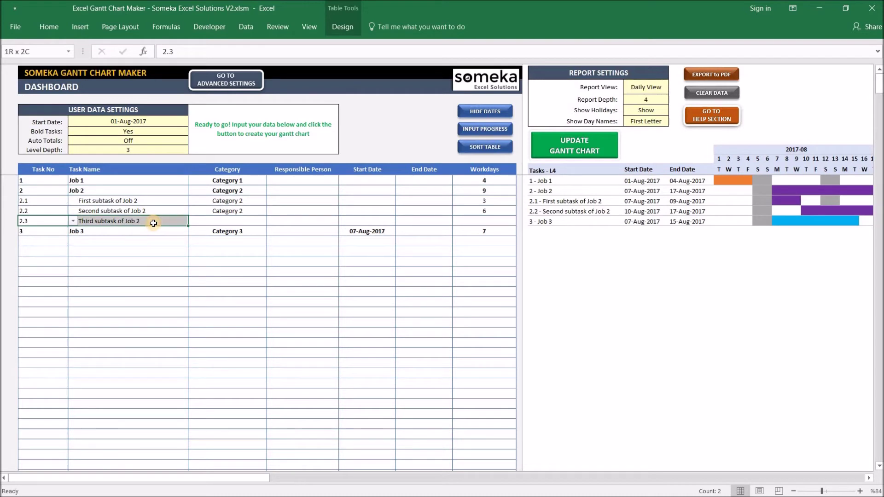
key(shift+Right)
key(shift+Right)
key(shift+Right)
key(shift+Right)
key(Delete)
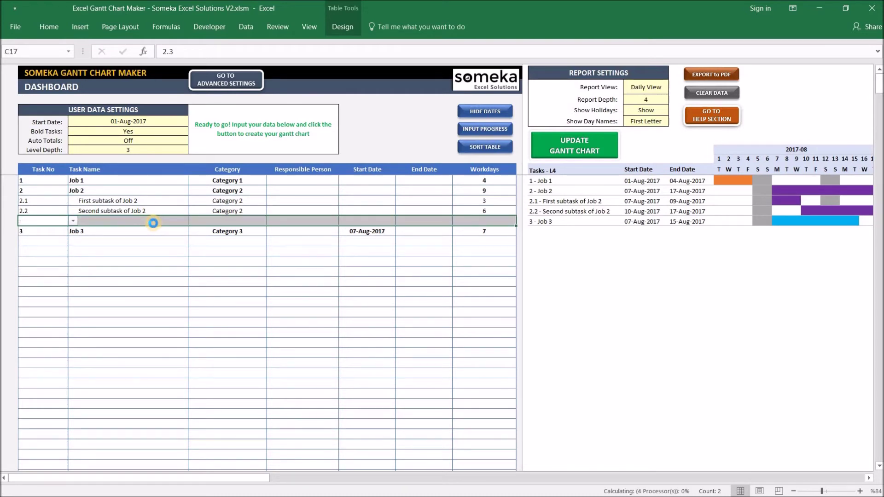
- Sort the task table so Job 3 follows the Job 2 subtasks
click(359, 256)
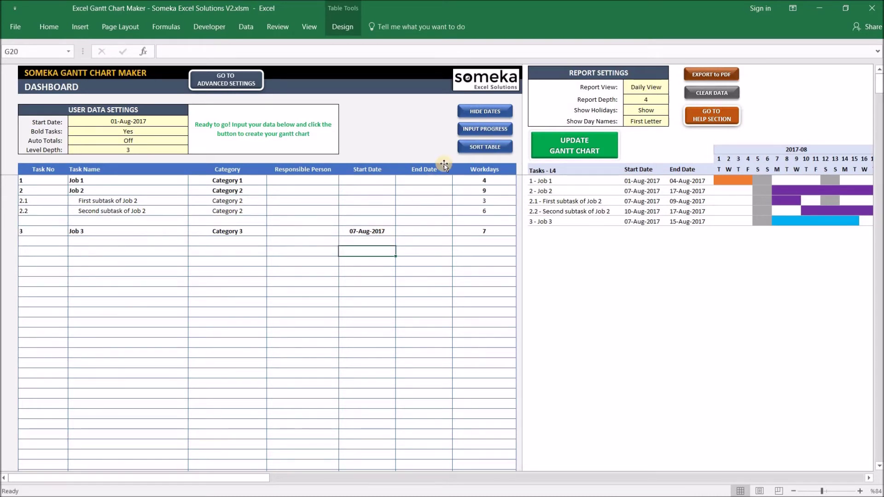
click(482, 146)
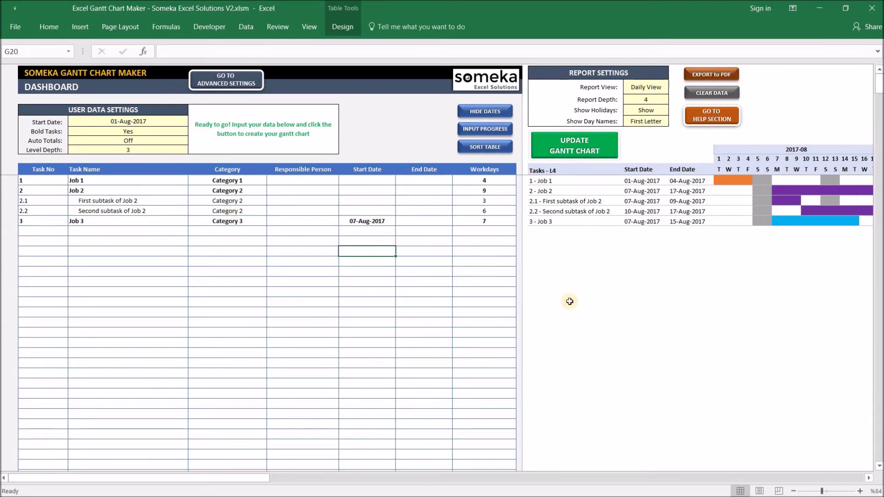
click(567, 282)
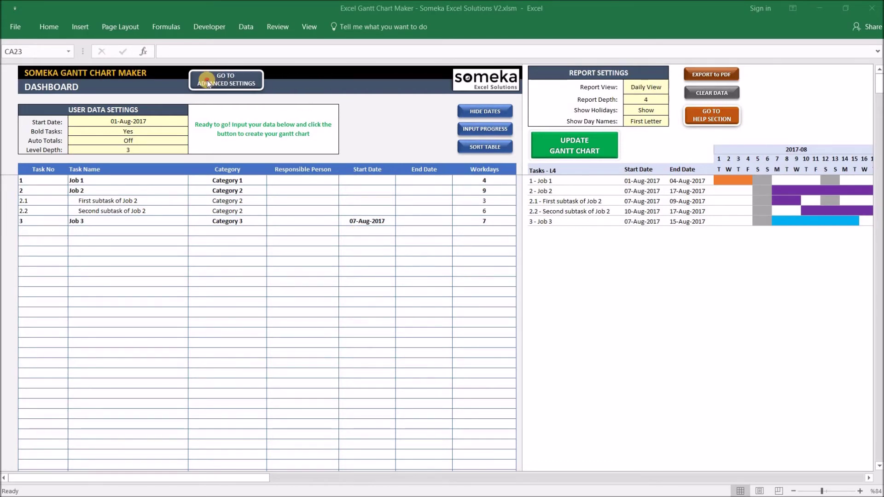
- In Advanced Settings, toggle Tuesday off as a work day and back on
click(234, 85)
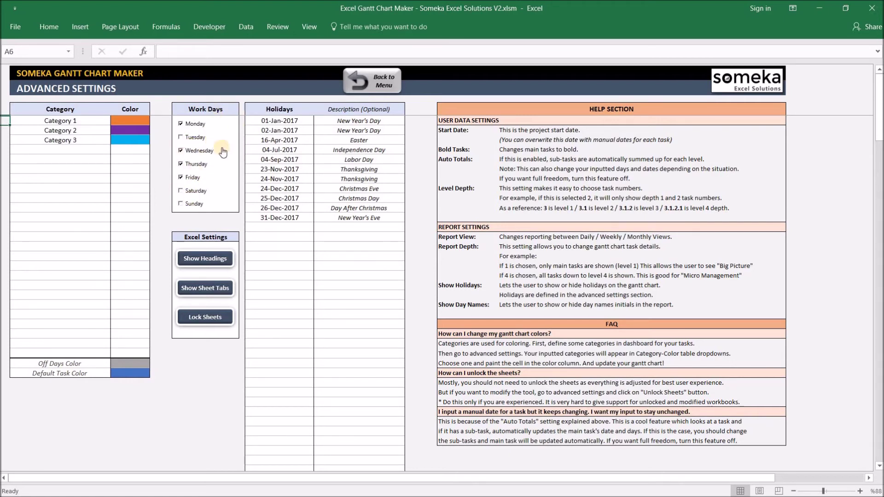
click(181, 137)
click(182, 138)
- Add 02-Aug-2017 as a 'dummy holiday' and return to the dashboard
click(282, 228)
text(2.8.2017)
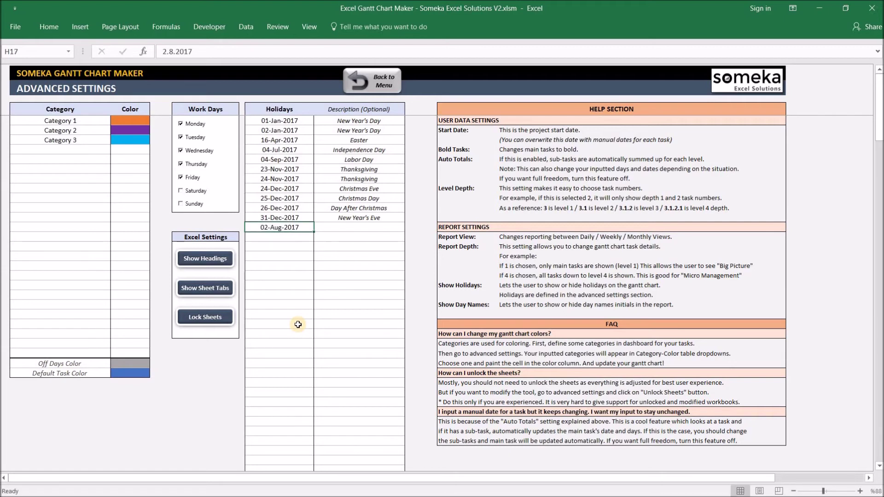
key(Tab)
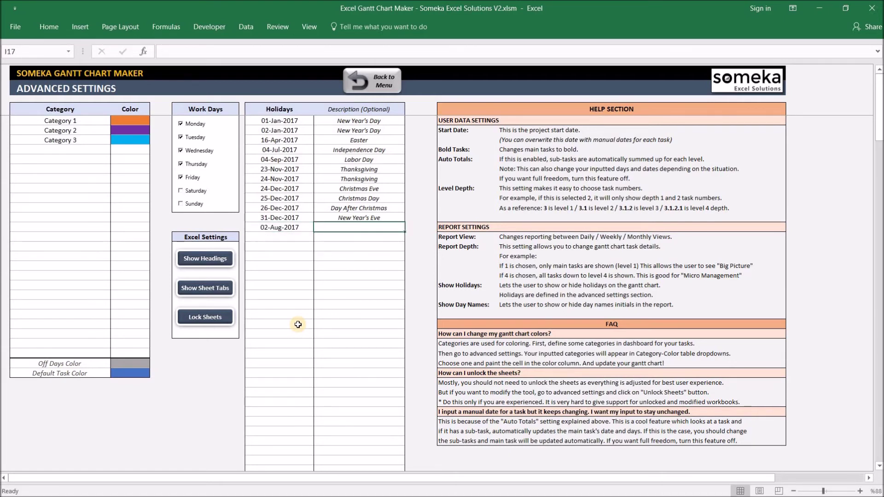
text(dummy ho)
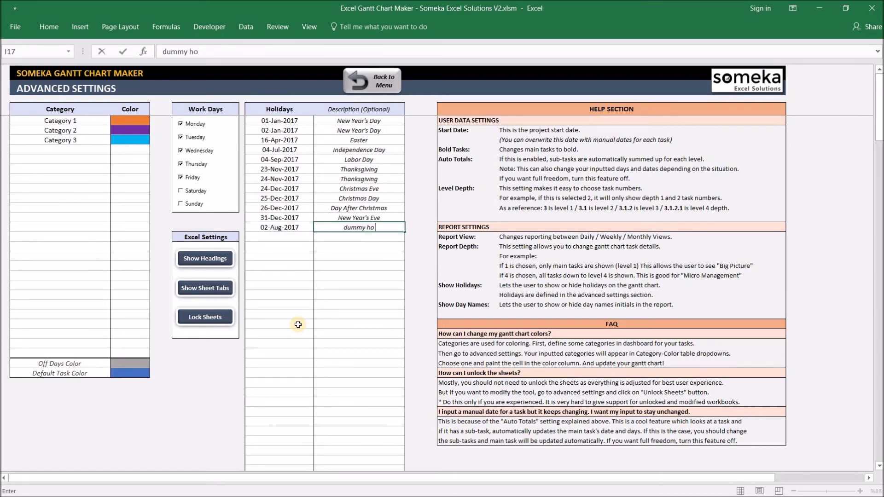
text(liday)
key(Return)
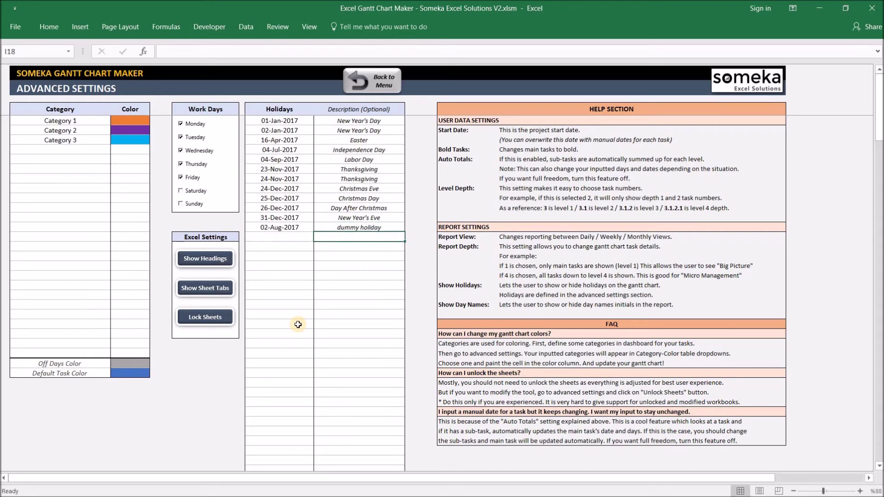
click(379, 80)
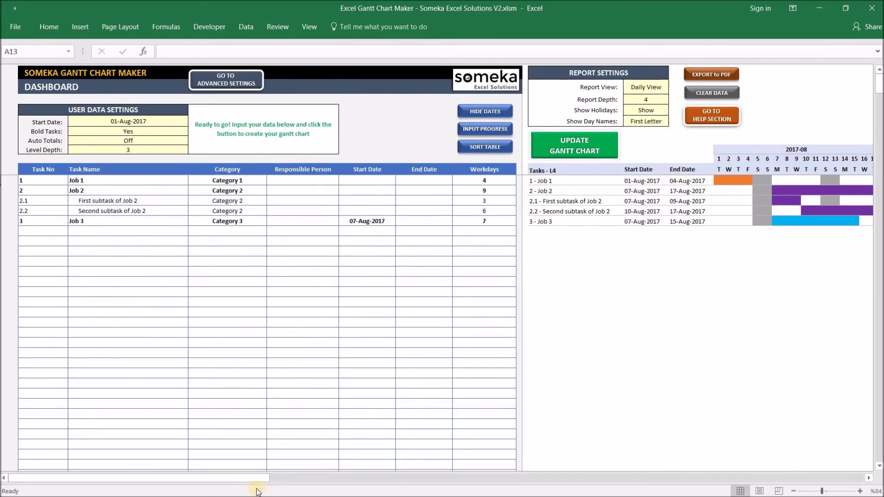
- Scroll the Gantt chart right and back left to check the greyed 2 August holiday
mouse_move(249, 479)
mouse_down()
mouse_move(293, 479)
mouse_move(264, 479)
mouse_up()
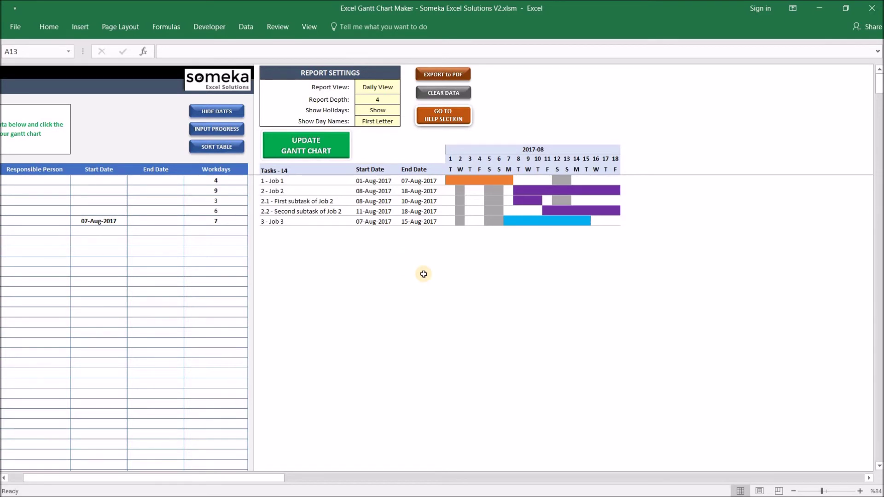
drag(263, 478, 154, 478)
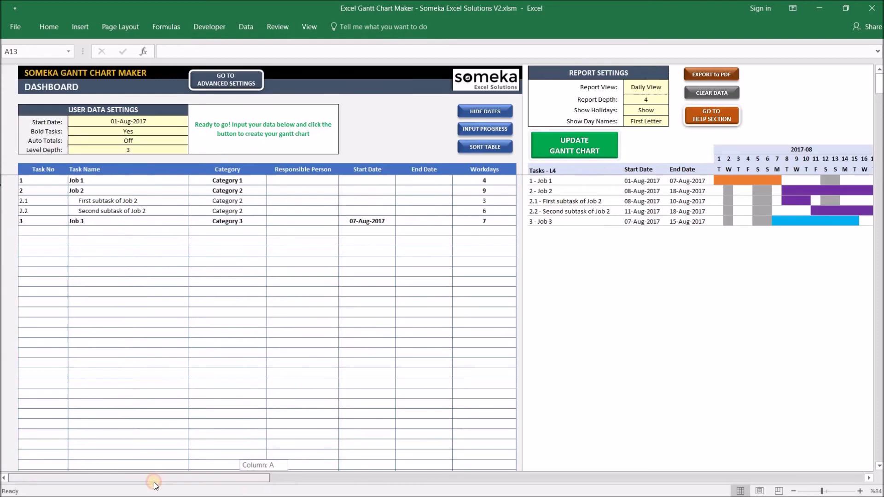
- Show the Progress column and enter 30% for Job 1 and 70% for Job 2
click(406, 271)
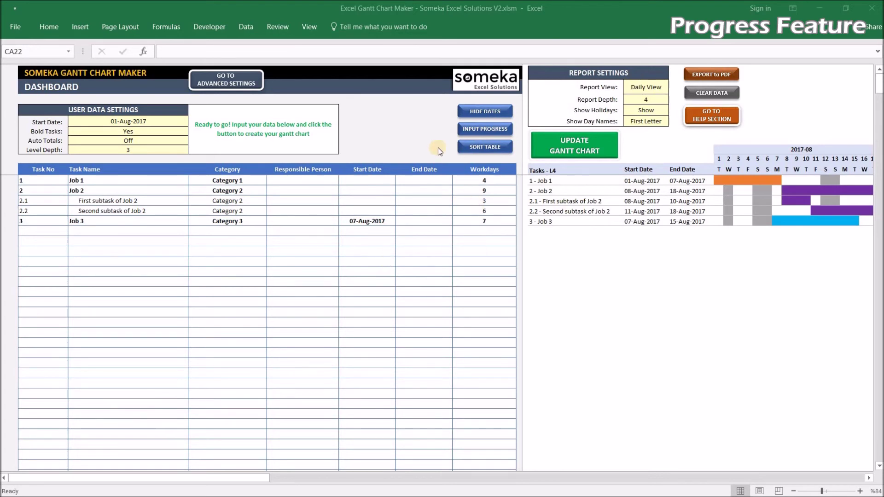
click(489, 127)
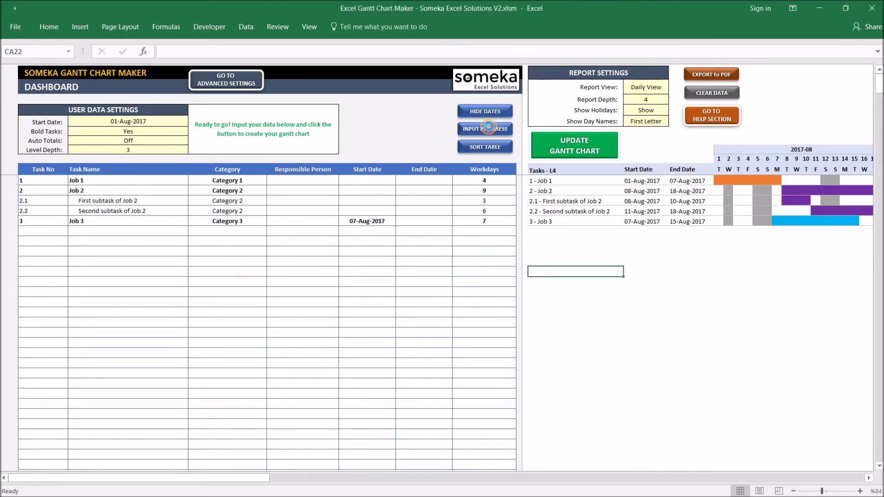
click(536, 182)
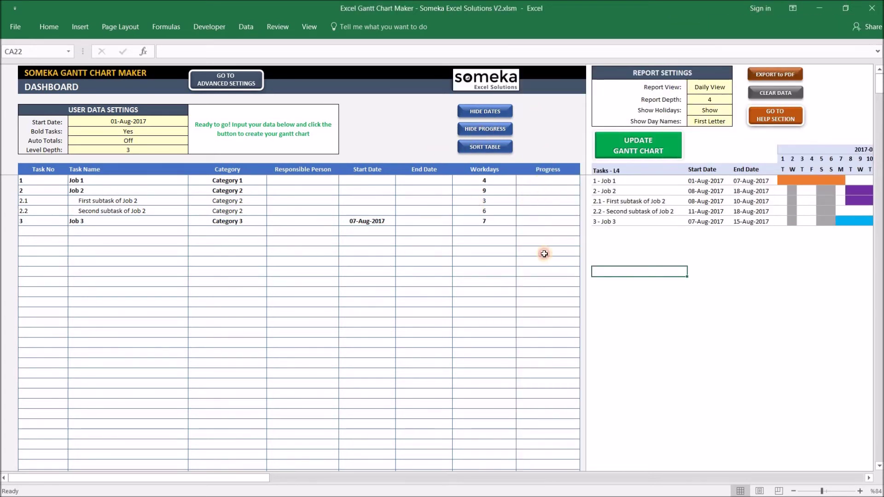
text(30)
key(Return)
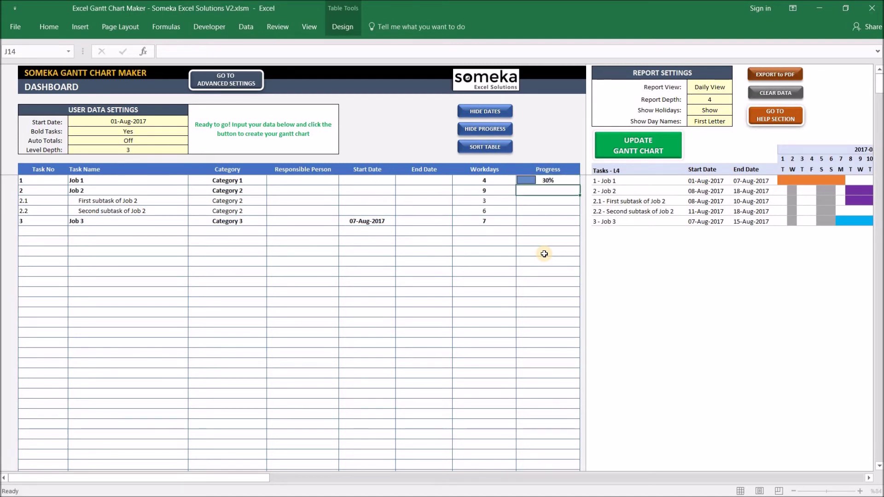
text(70)
key(Return)
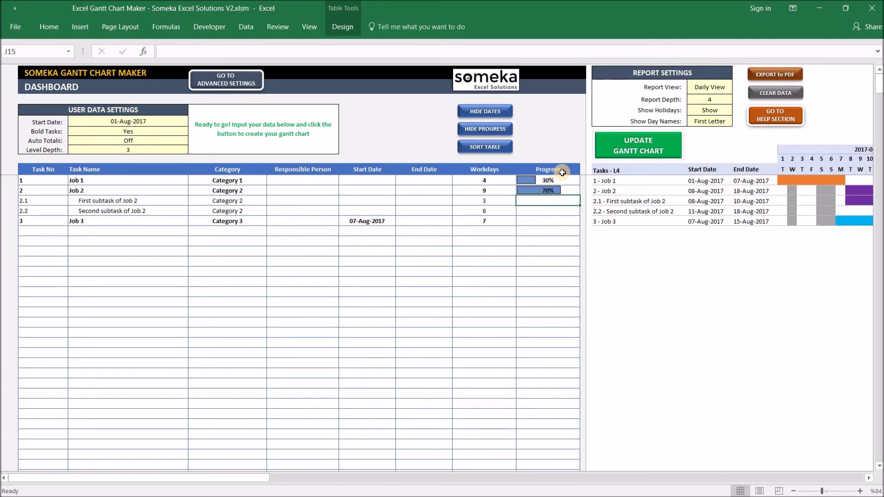
- Hide the Progress column again
click(477, 127)
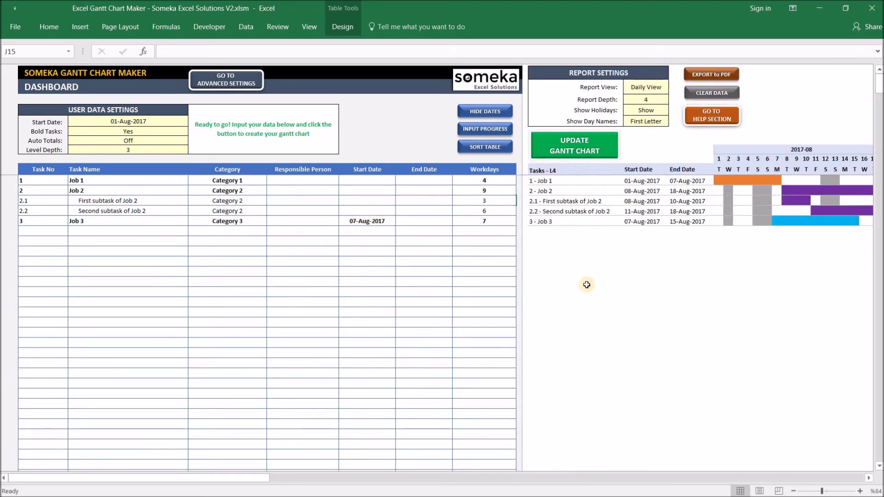
click(572, 261)
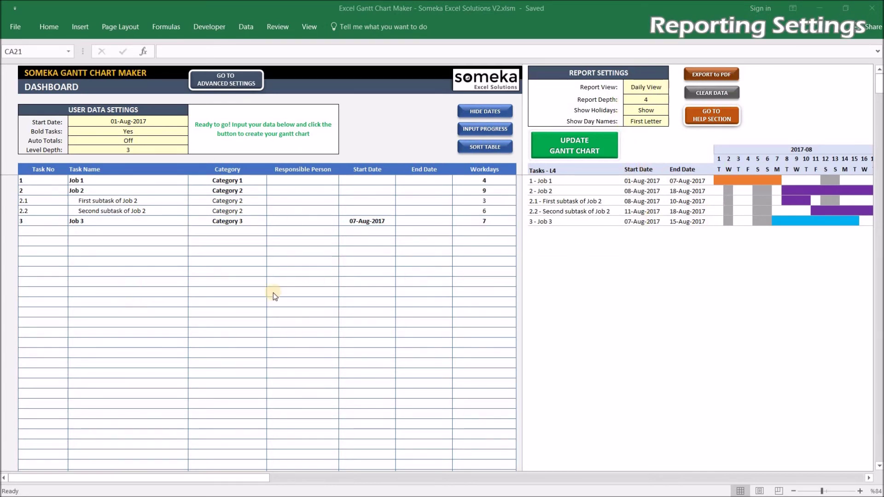
click(570, 272)
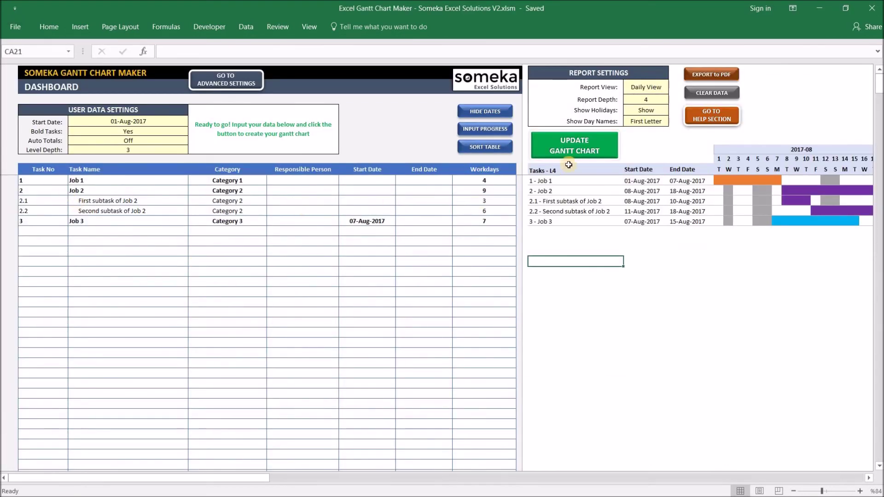
- Clear all sample task data and copy the construction tasks B4:H17 from Video Data
click(702, 94)
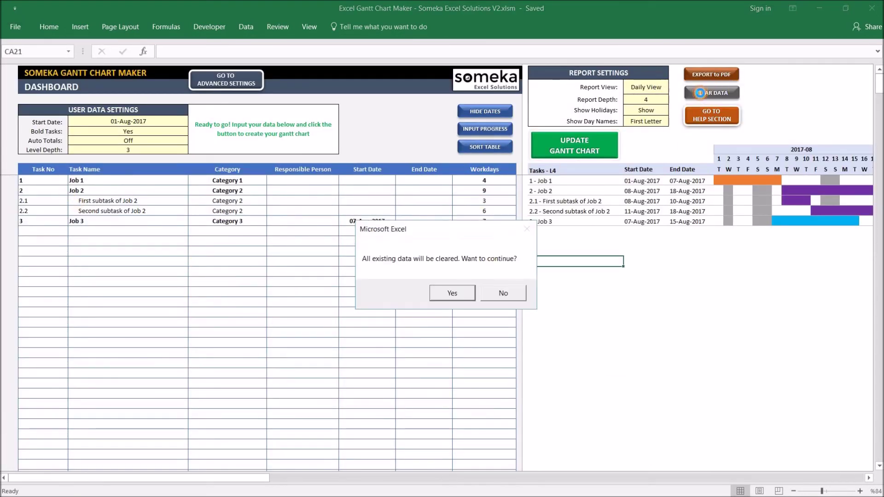
click(449, 292)
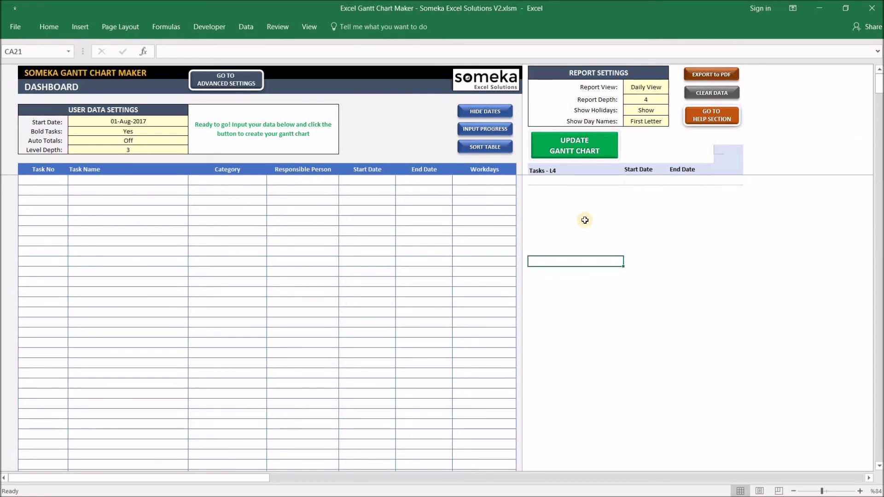
key(alt+Tab)
drag(81, 114, 525, 259)
key(ctrl+c)
- Paste the construction tasks as values into the first Task No cell
key(alt+Tab)
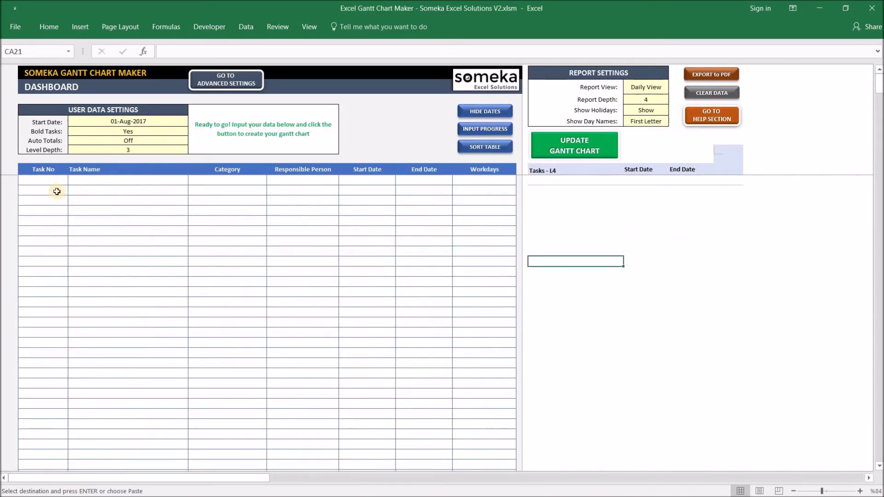
key(ctrl+Home)
key(ctrl+alt+v)
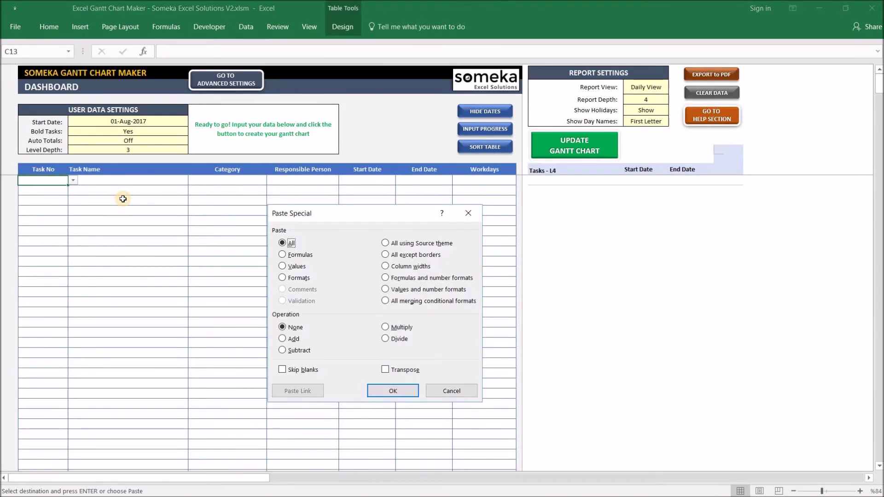
key(v)
key(Return)
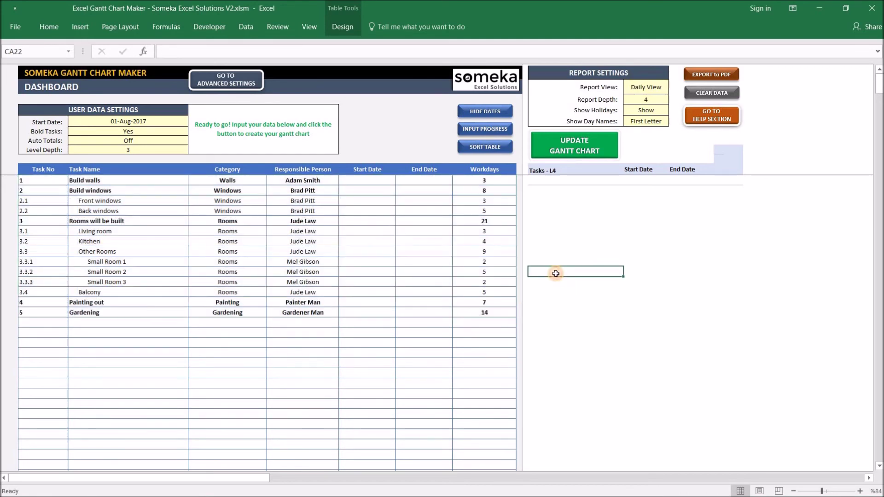
- Paste the Walls, Windows, Rooms, Painting and Gardening category names as values into the Category list
drag(654, 114, 679, 156)
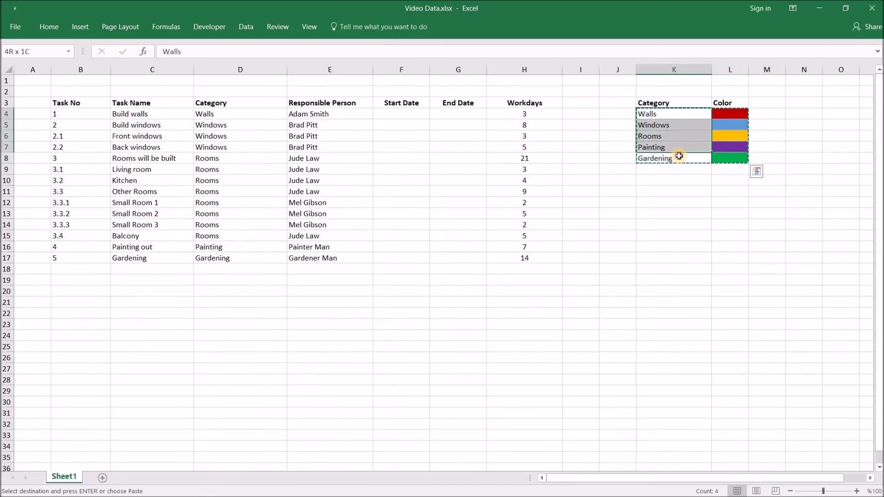
key(ctrl+Tab)
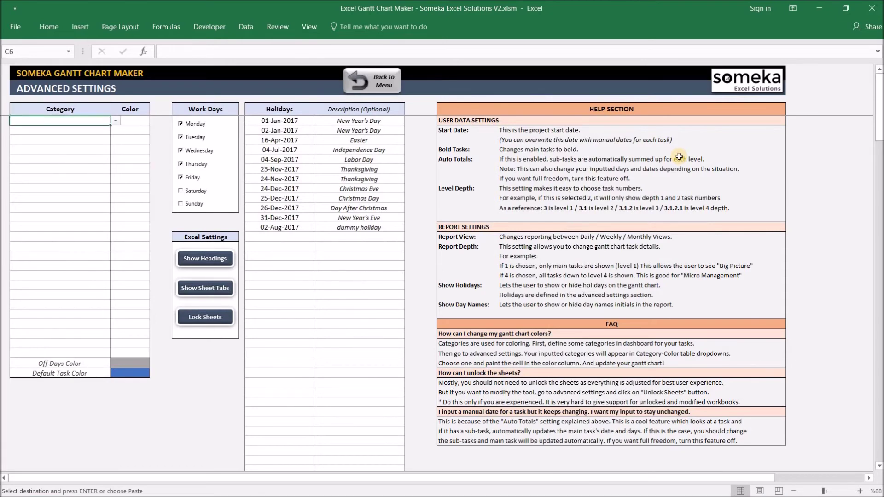
key(ctrl+alt+v)
key(v)
key(Return)
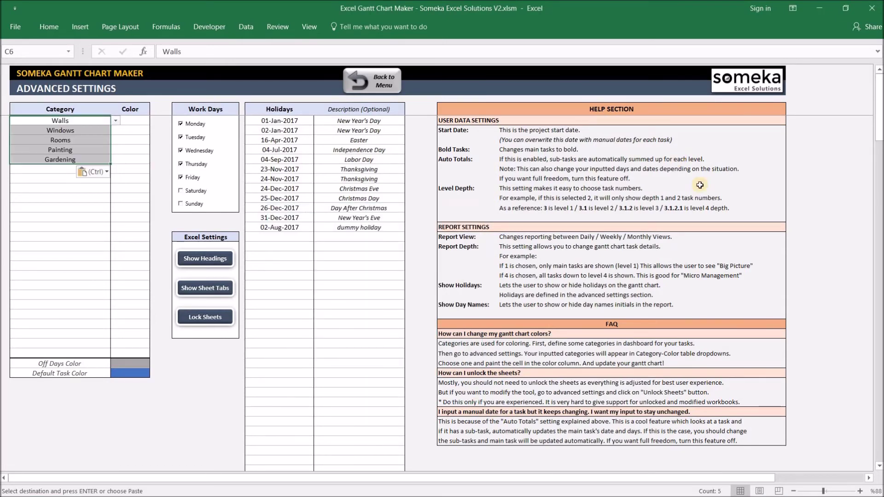
click(107, 159)
click(115, 159)
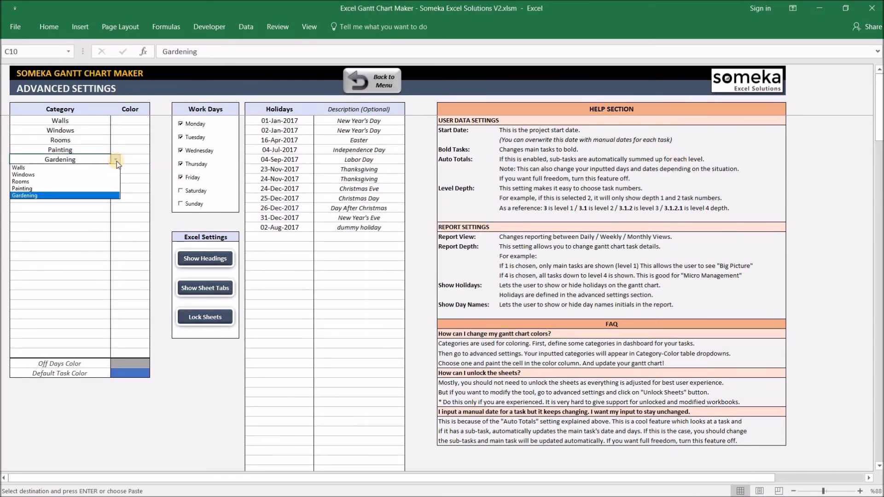
click(115, 159)
- Paste the five category colours beside the categories and regenerate the Gantt chart
key(ctrl+Tab)
drag(737, 115, 732, 158)
key(ctrl+Tab)
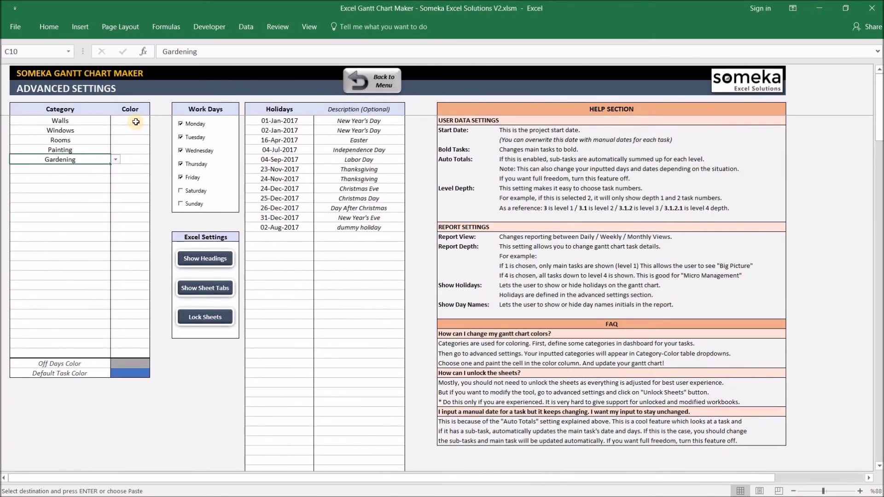
click(129, 120)
key(ctrl+v)
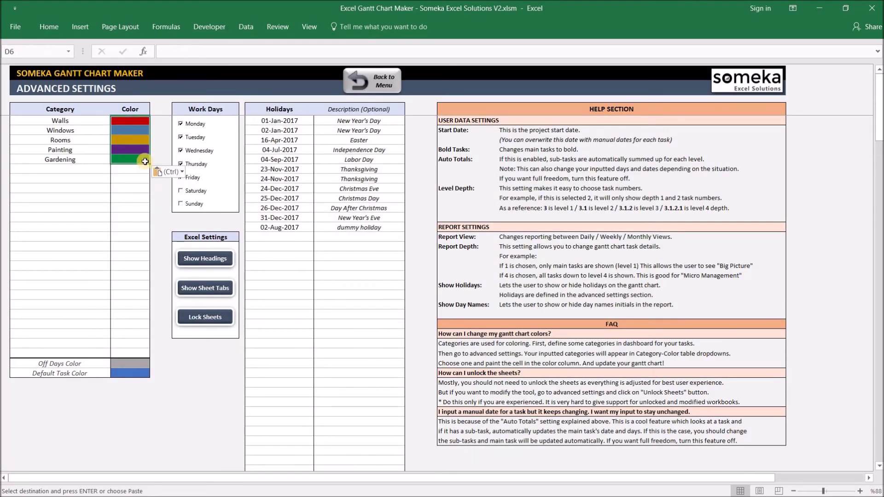
click(386, 77)
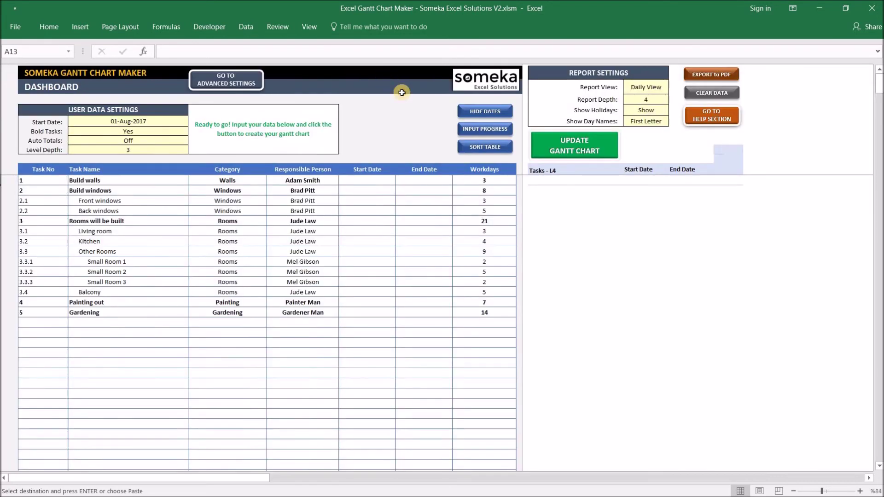
click(584, 148)
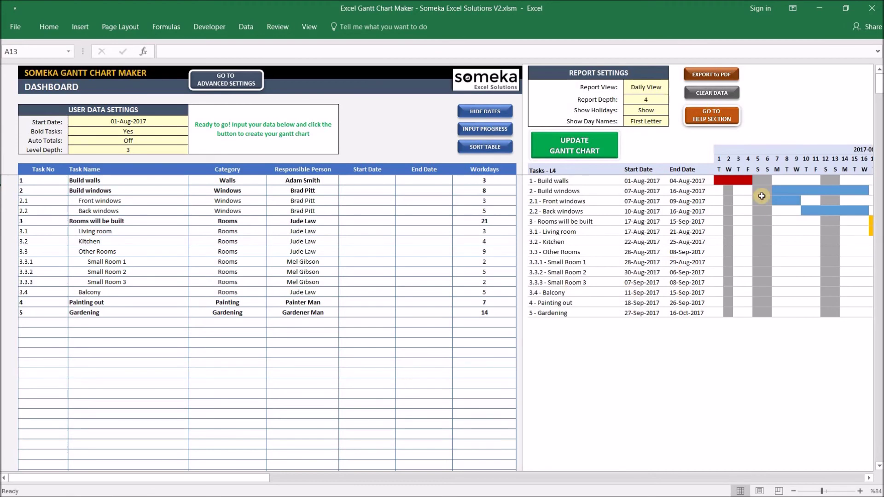
- Fill the Off Days Color cell in Advanced Settings with white, then return to the dashboard's Gantt chart
click(237, 82)
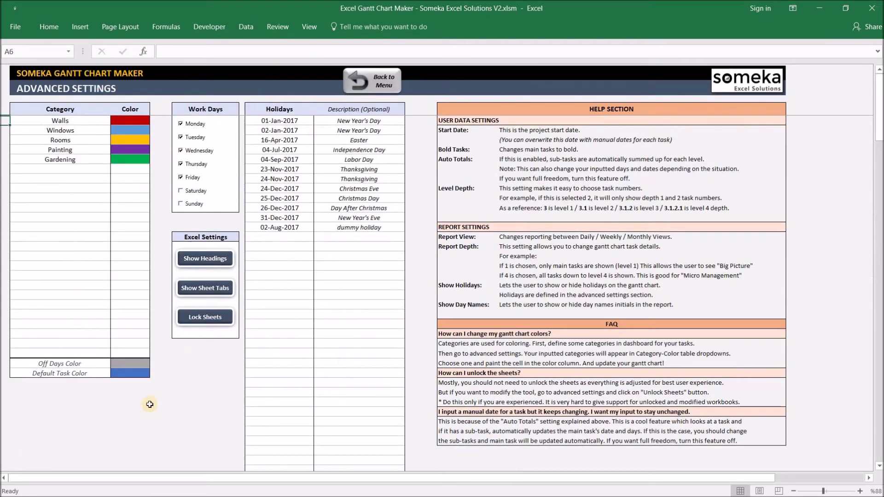
click(68, 30)
click(169, 62)
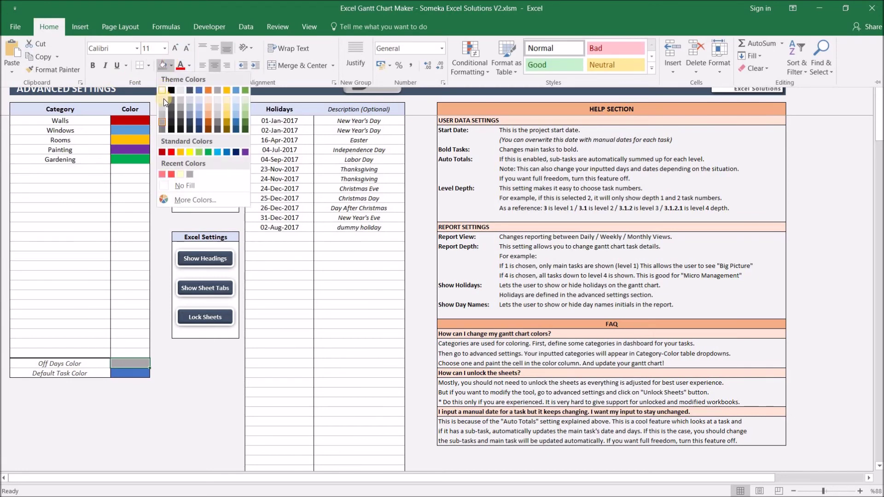
click(164, 99)
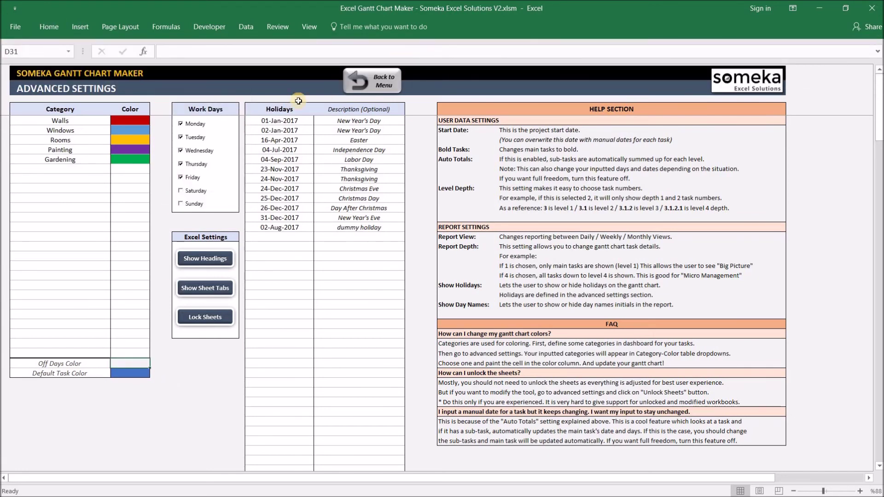
click(395, 82)
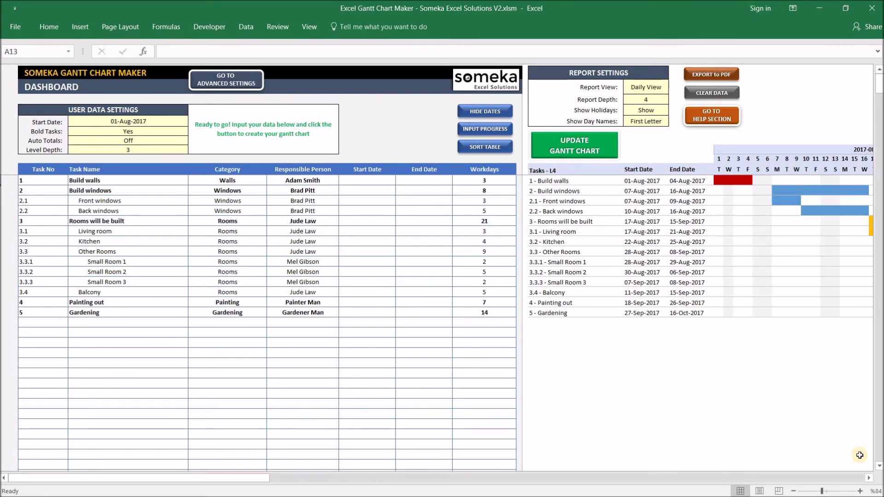
click(869, 479)
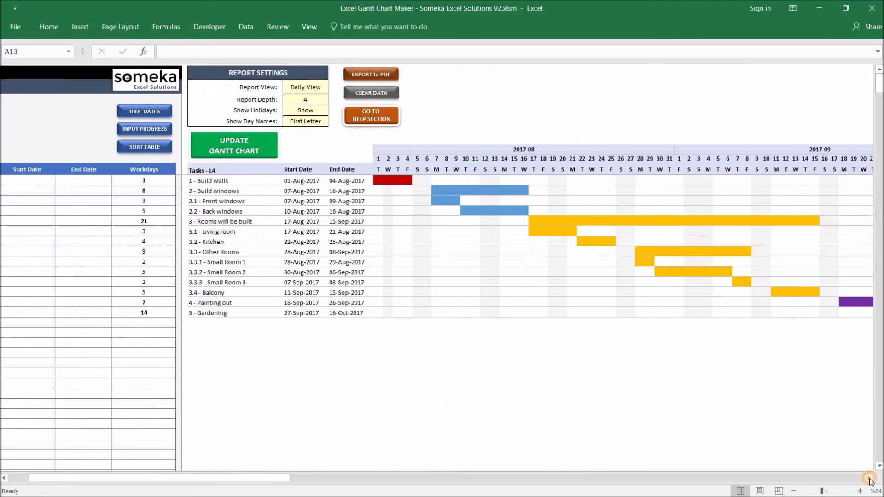
- Try First 2 Letters for Show Day Names, then set it to Hide
click(869, 479)
click(870, 479)
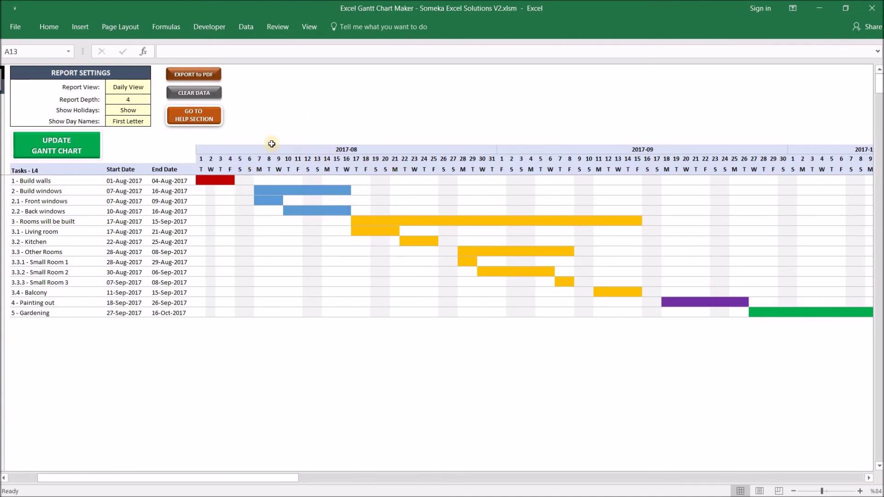
click(129, 120)
click(155, 122)
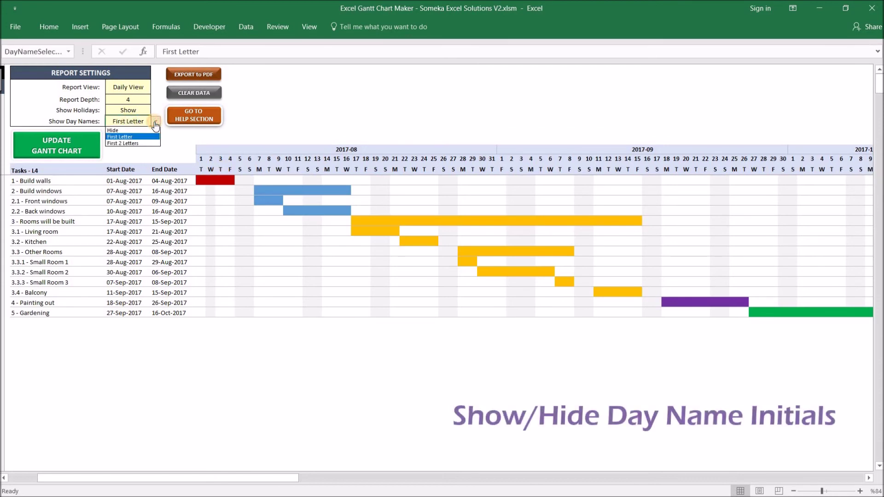
click(131, 143)
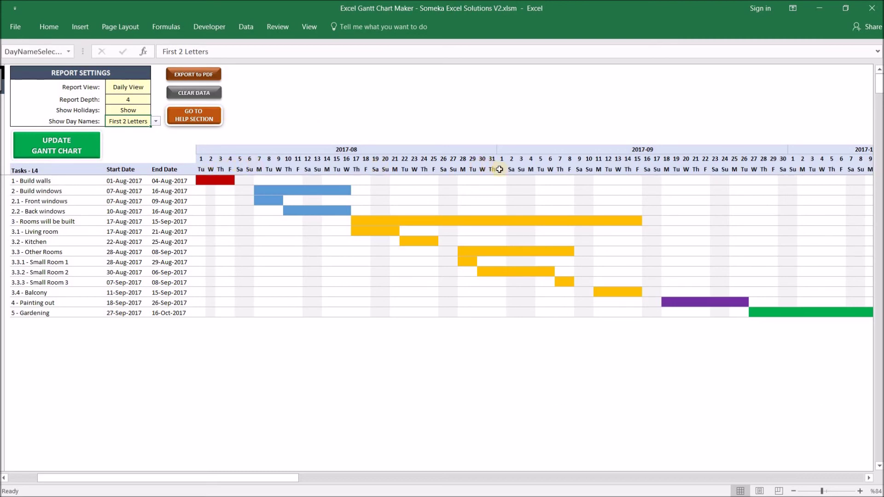
click(156, 121)
click(117, 130)
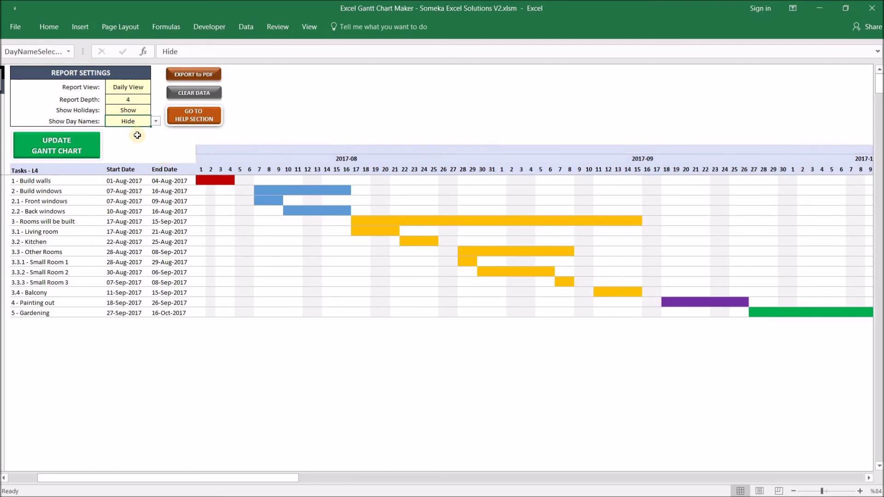
click(138, 111)
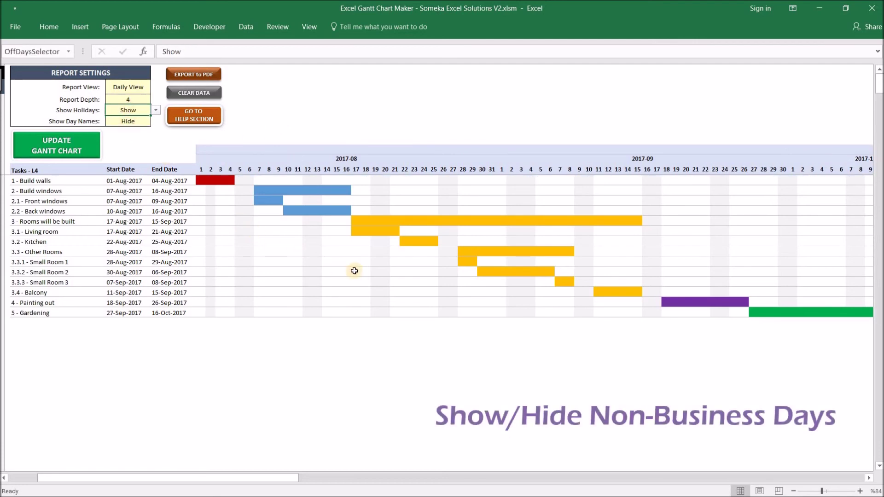
- Set Show Holidays to Hide so weekends and holidays drop out of the timeline
click(156, 110)
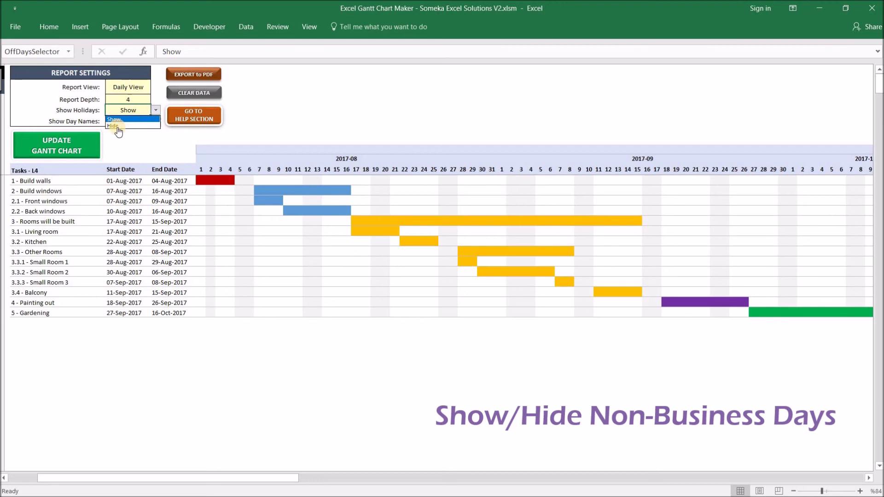
key(Escape)
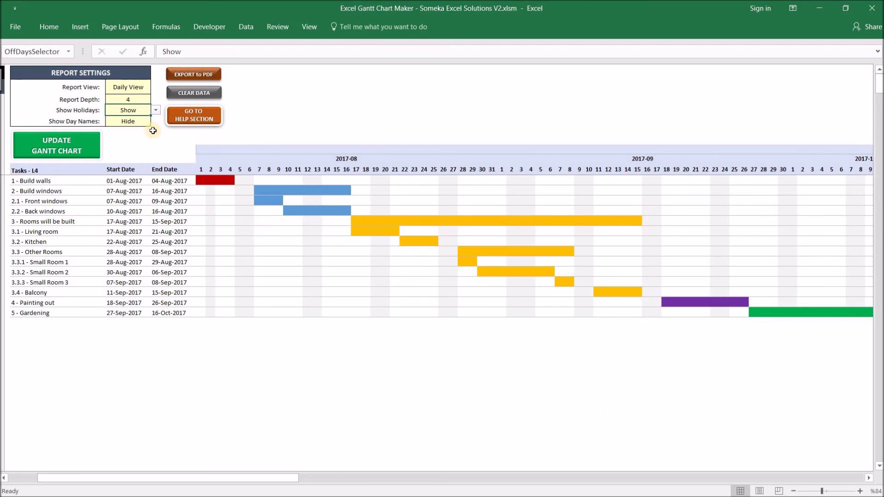
click(155, 110)
click(121, 126)
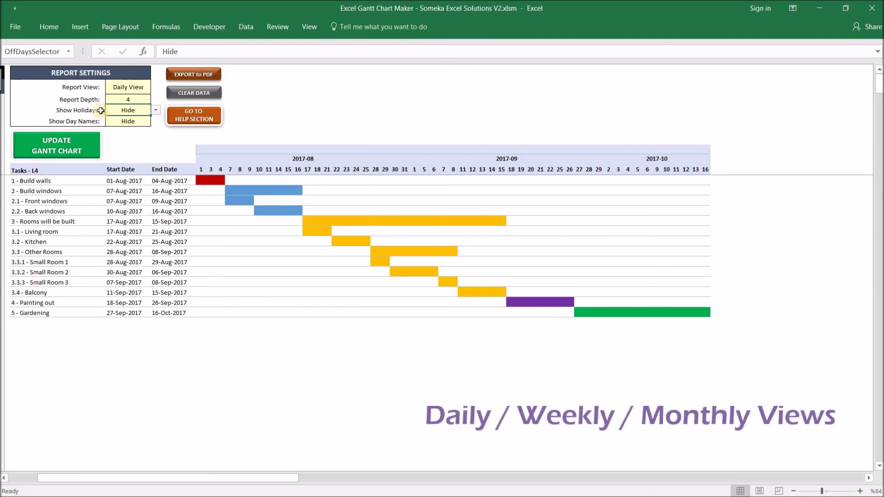
- Preview Weekly View, then set Report View to Monthly View covering 2017-08 to 2017-10
click(140, 85)
click(157, 90)
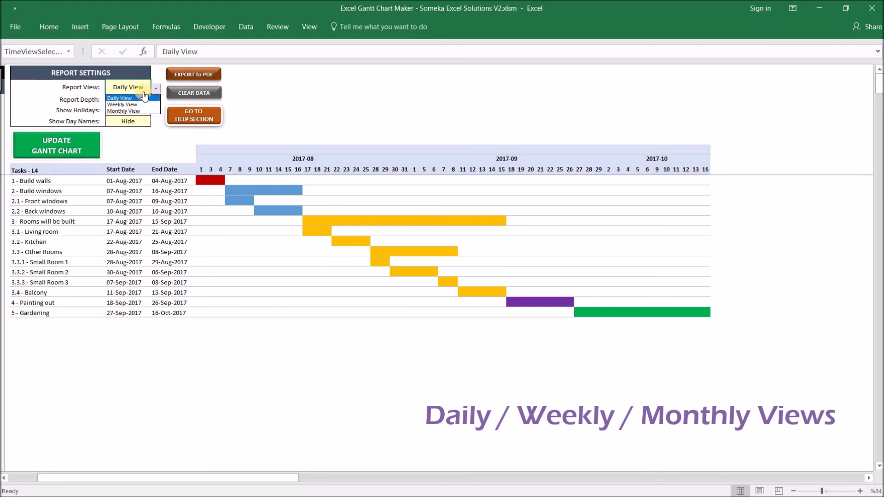
click(128, 101)
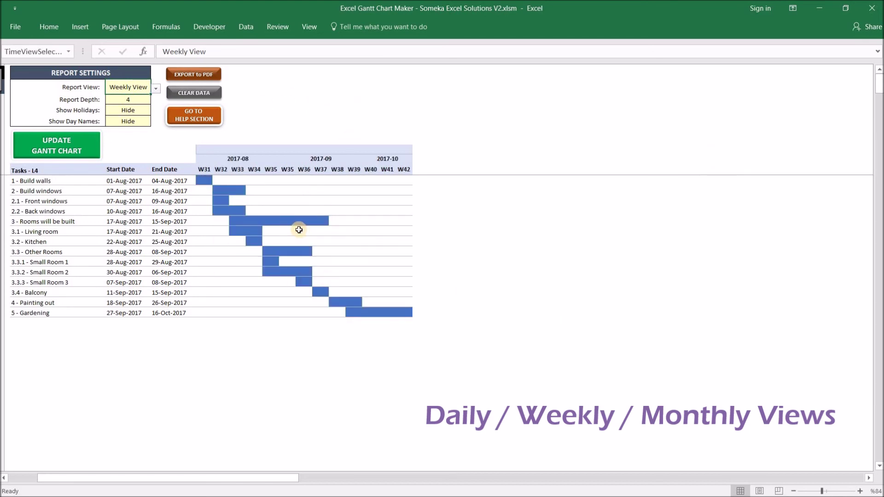
click(155, 89)
click(129, 106)
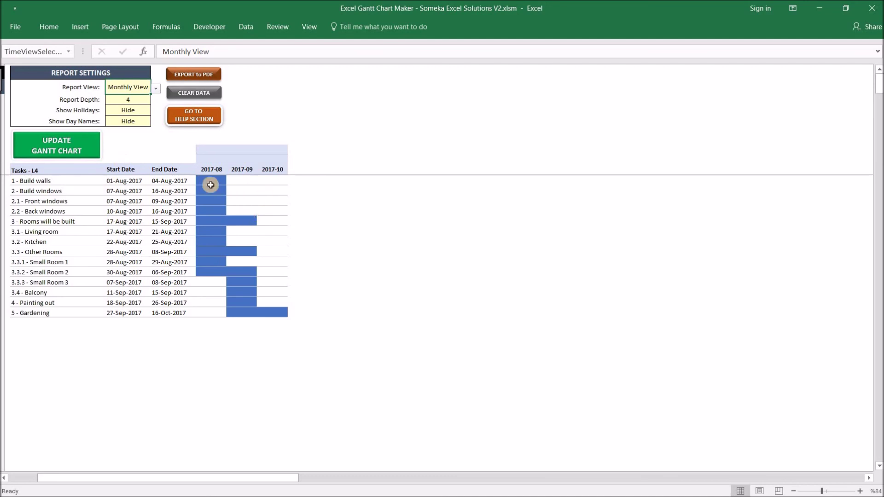
click(92, 100)
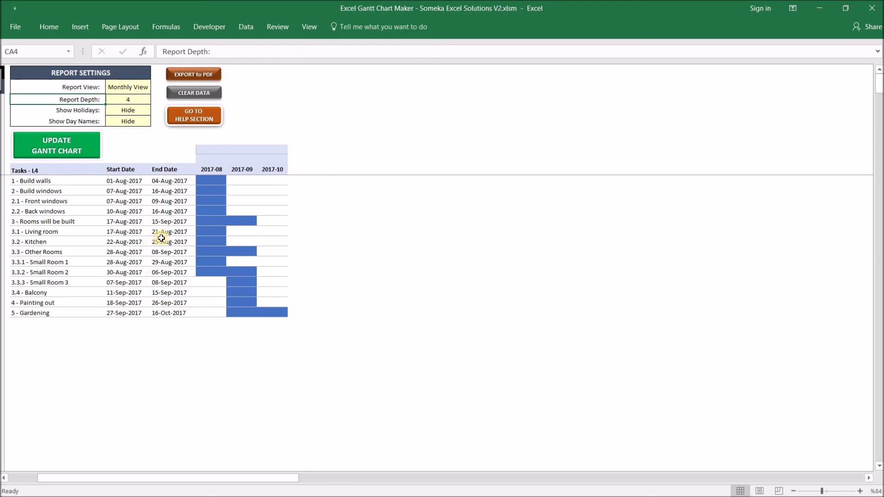
- Set Report Depth to 1 for main tasks only, then to 3 to include subtasks
click(143, 104)
click(156, 99)
click(119, 106)
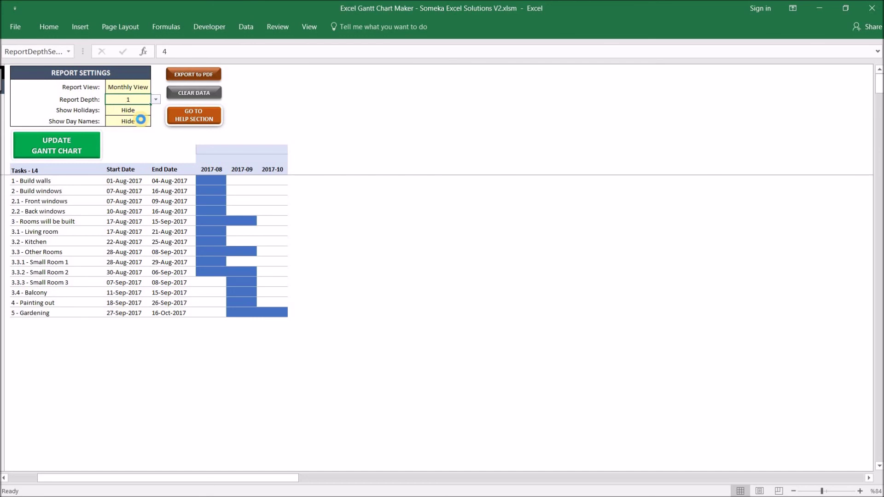
click(157, 101)
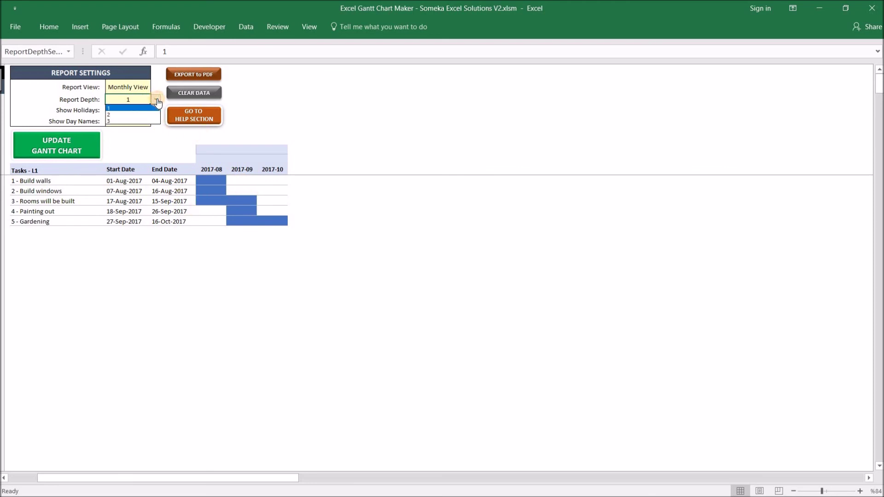
click(119, 120)
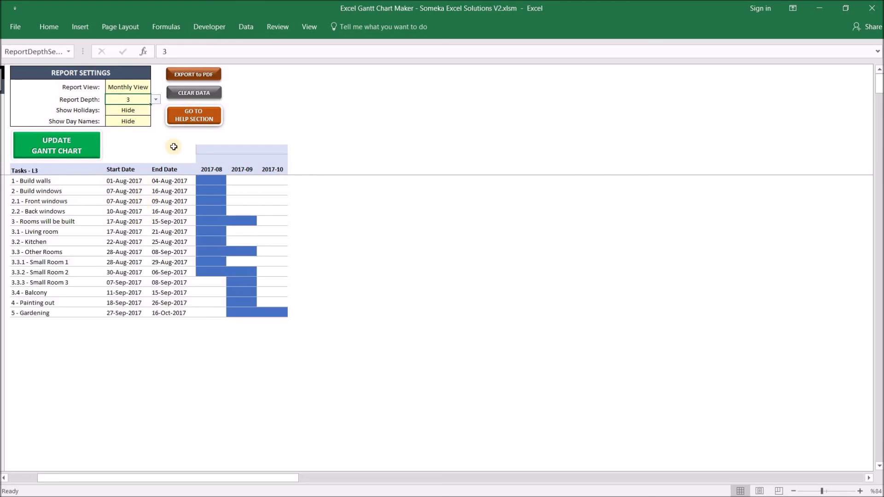
click(141, 87)
- Set Report View back to Weekly View, export the chart as a one-page PDF, and close the viewer
click(156, 88)
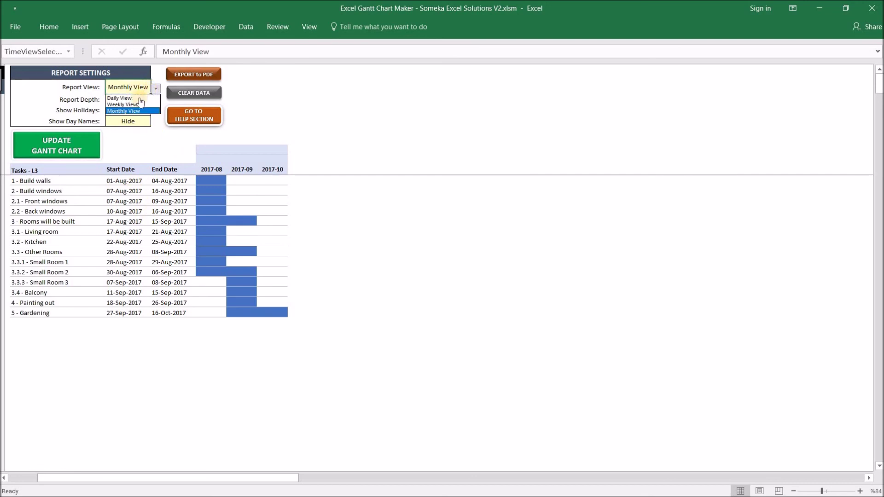
click(134, 105)
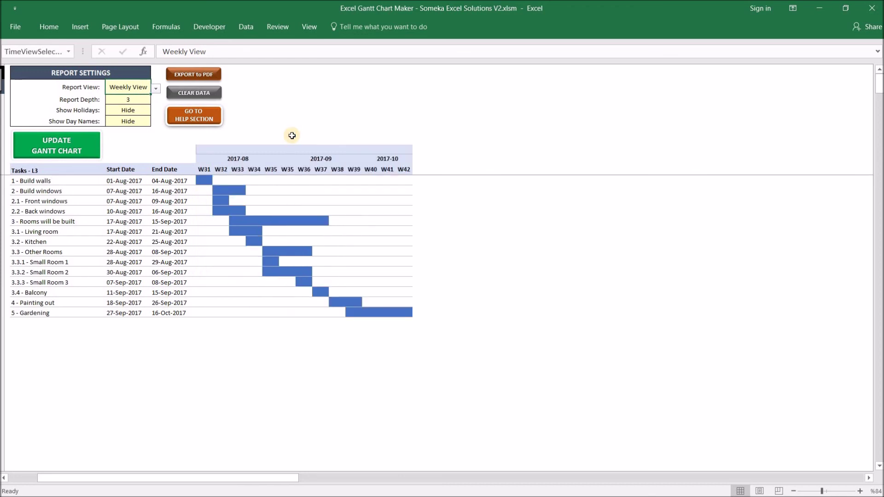
click(158, 342)
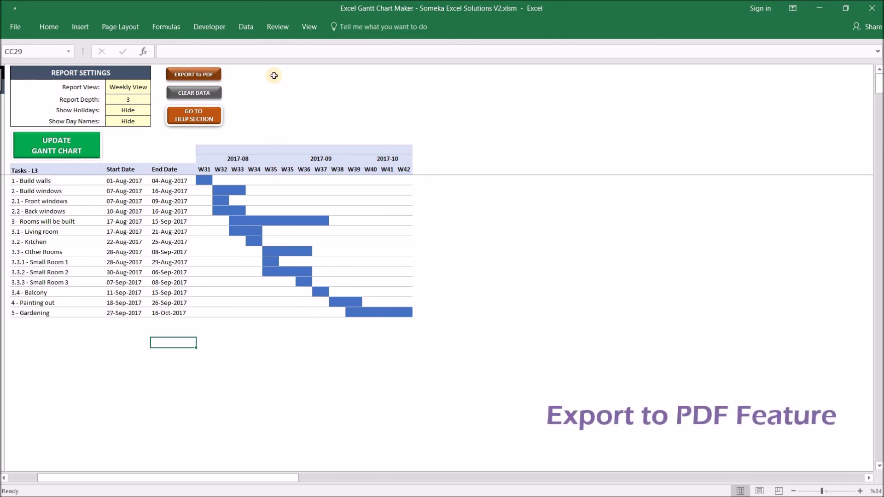
click(205, 75)
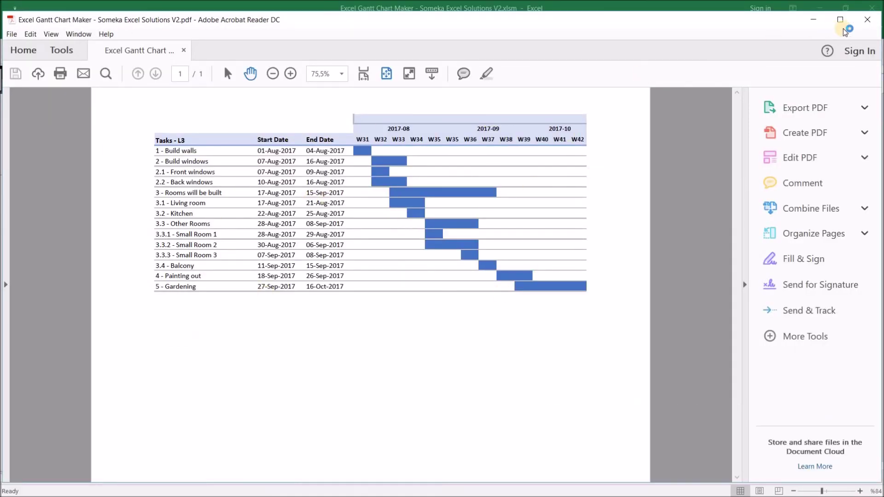
click(870, 22)
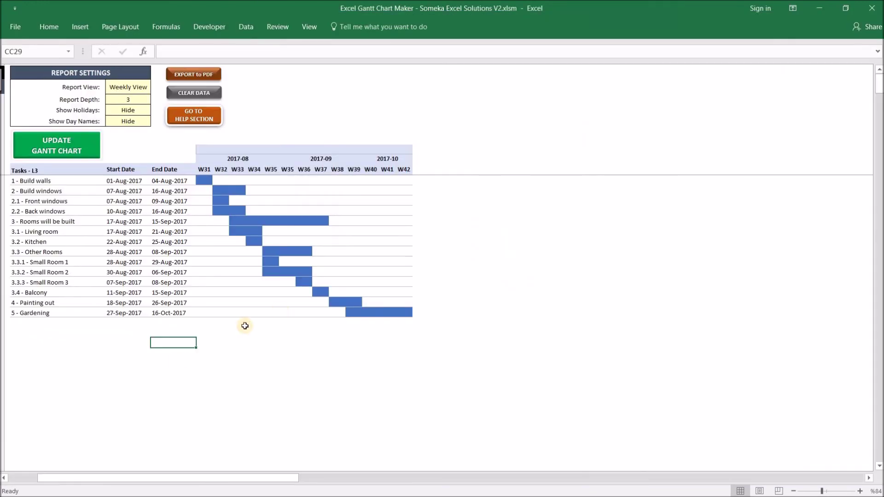
- Scroll left to show the task list from Build walls to Gardening beside the weekly chart
drag(167, 481, 140, 481)
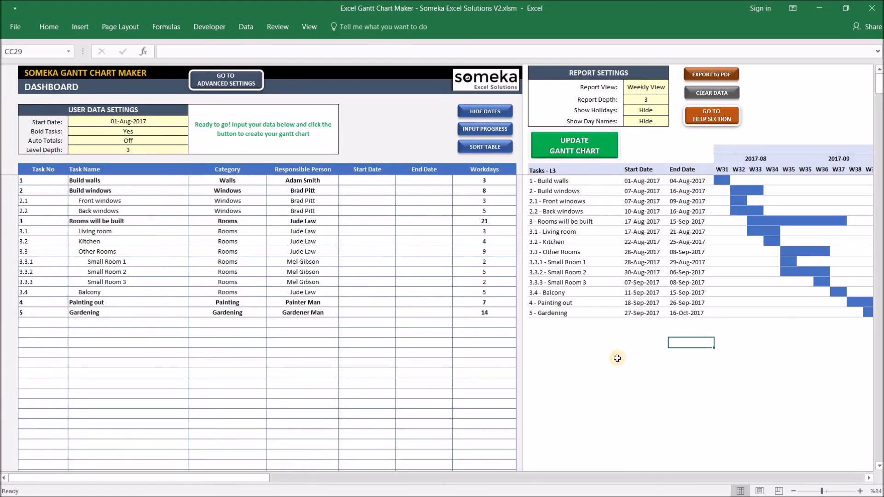